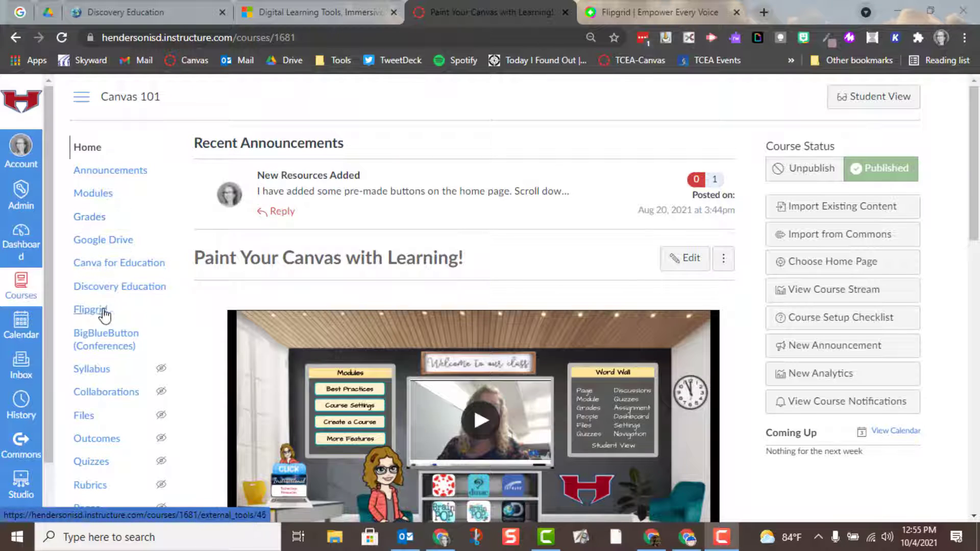
# Launch Flipgrid from the Canvas 101 course navigation.
pyautogui.scroll(-1, 107, 389)
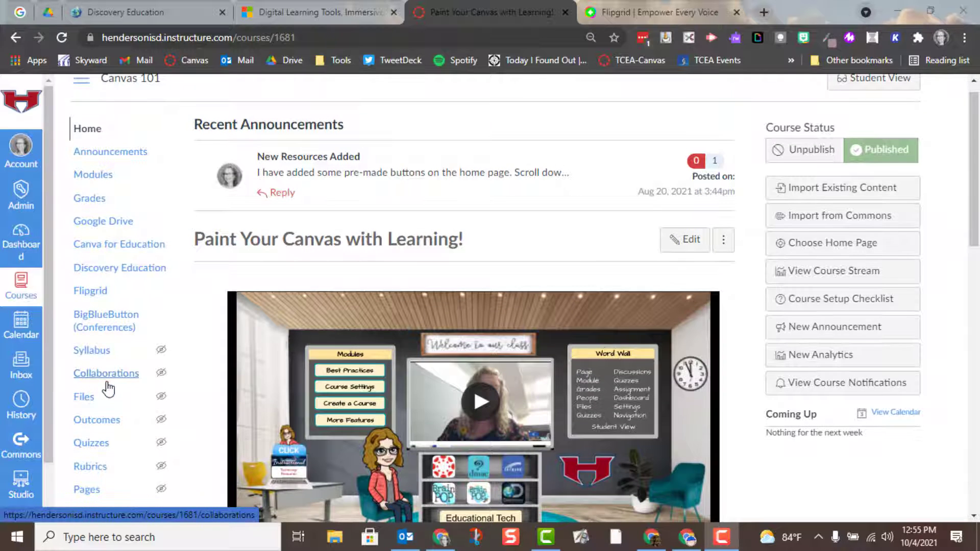
pyautogui.scroll(-1, 107, 388)
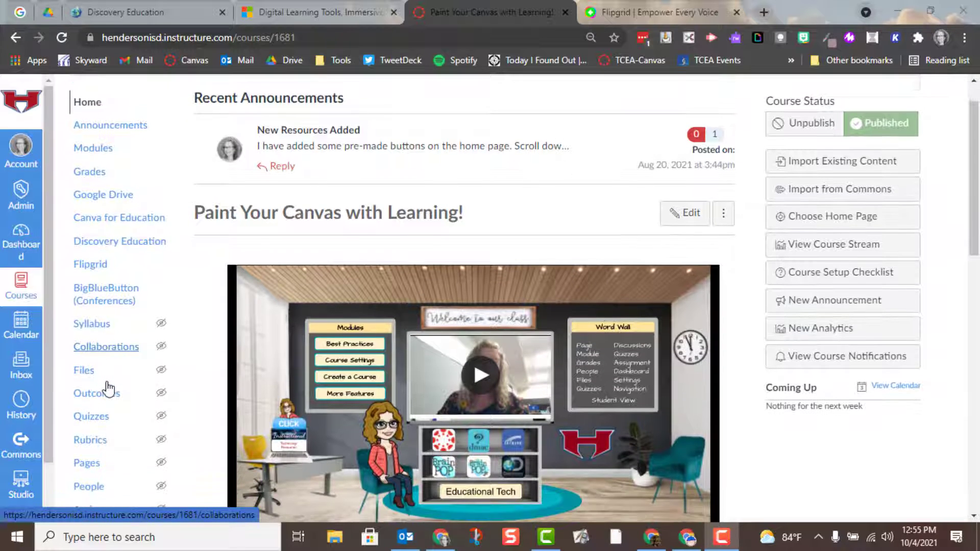
pyautogui.click(94, 264)
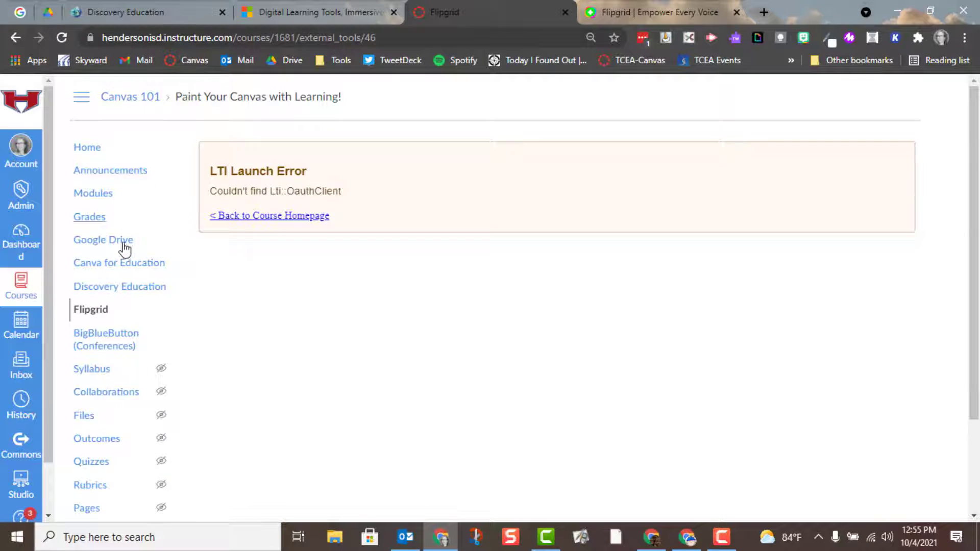
# Open the course settings, filter the external apps to installed ones, and open the Flipgrid app page.
pyautogui.scroll(-3, 96, 335)
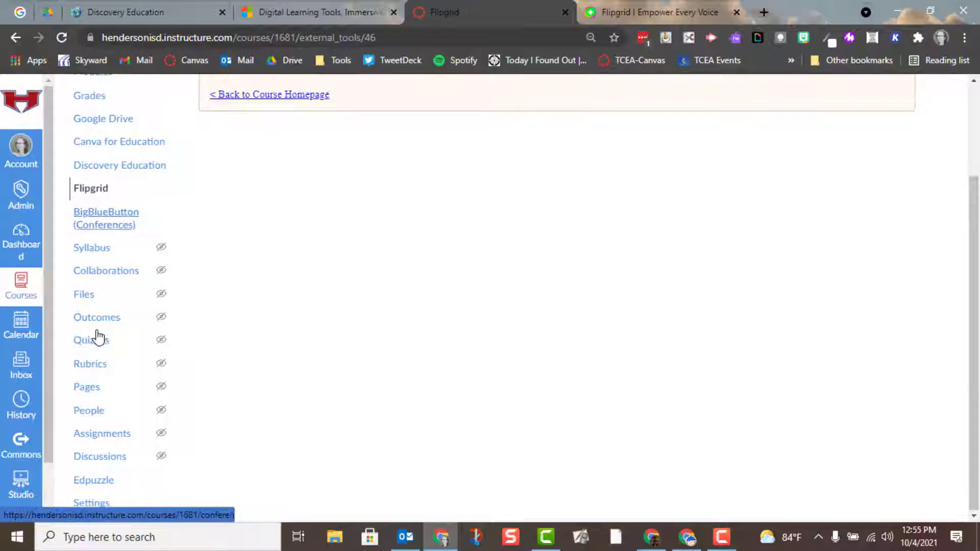
pyautogui.click(92, 504)
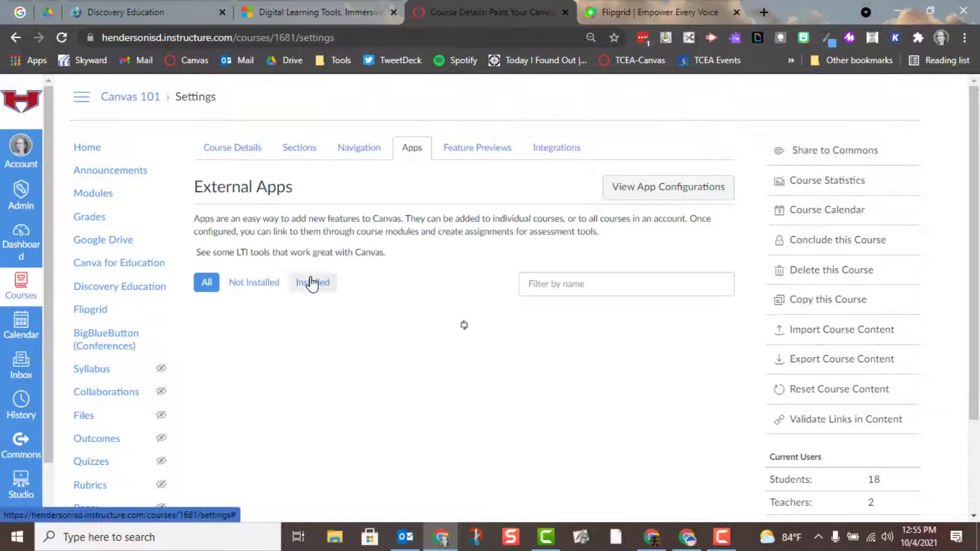
pyautogui.click(312, 284)
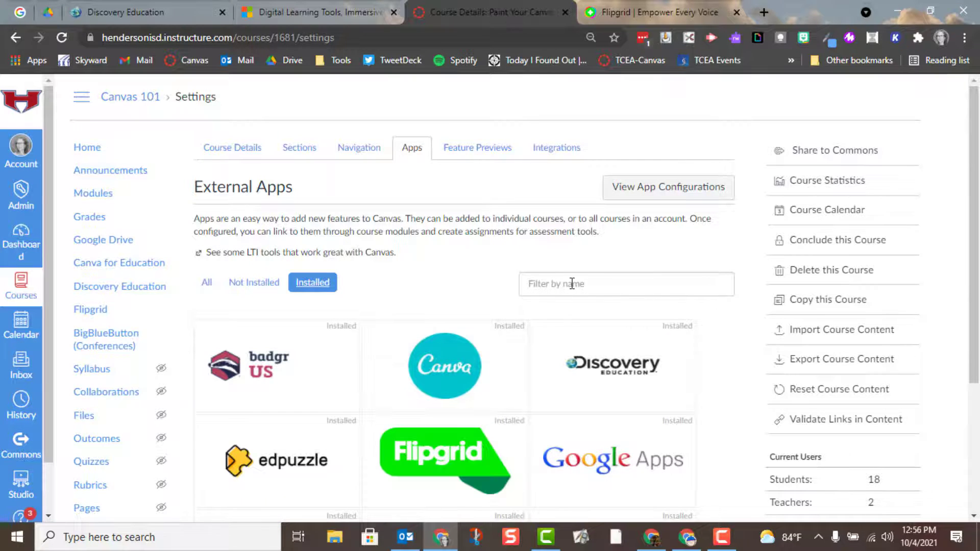
pyautogui.click(427, 459)
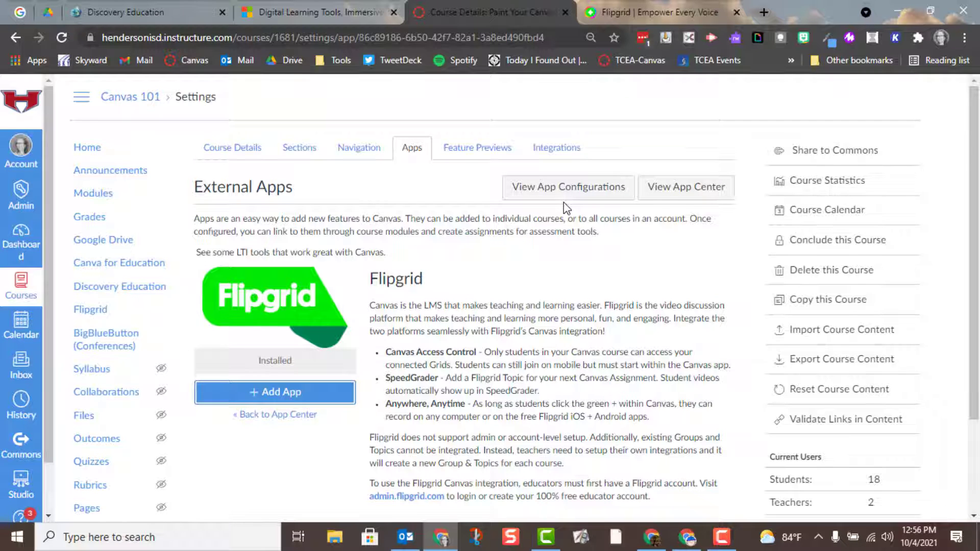
# Start adding the Flipgrid app to the course and name it Flipgrid-Paint Canvas.
pyautogui.click(269, 394)
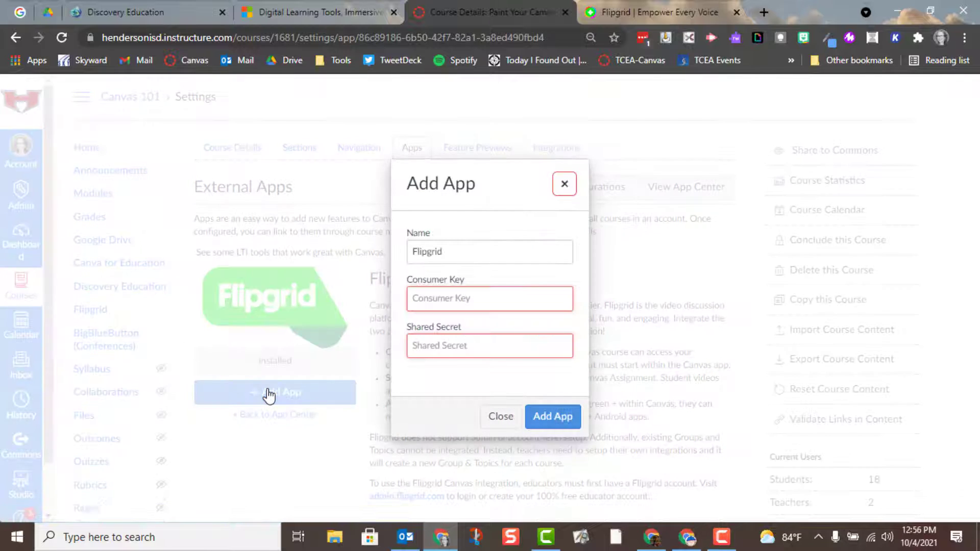
pyautogui.click(483, 252)
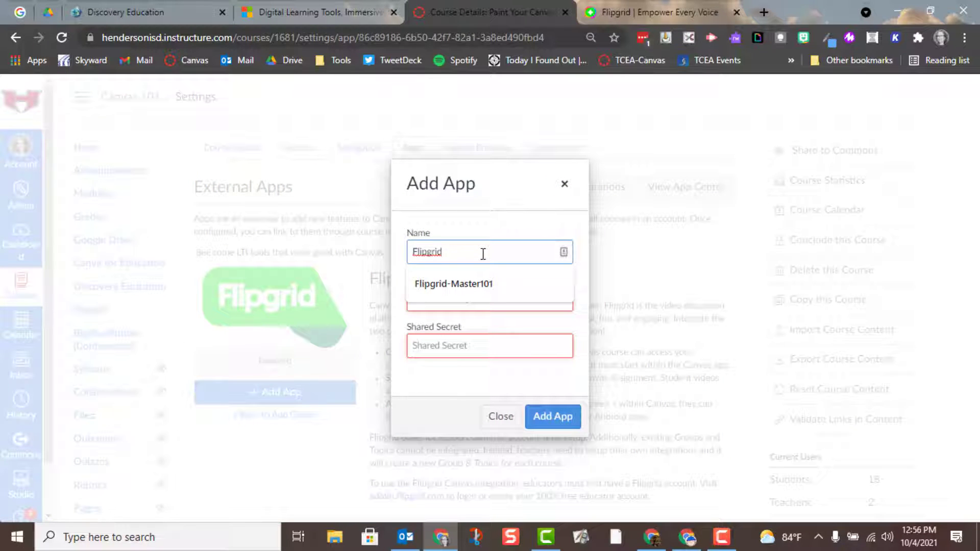
pyautogui.write('-Paint Canvas')
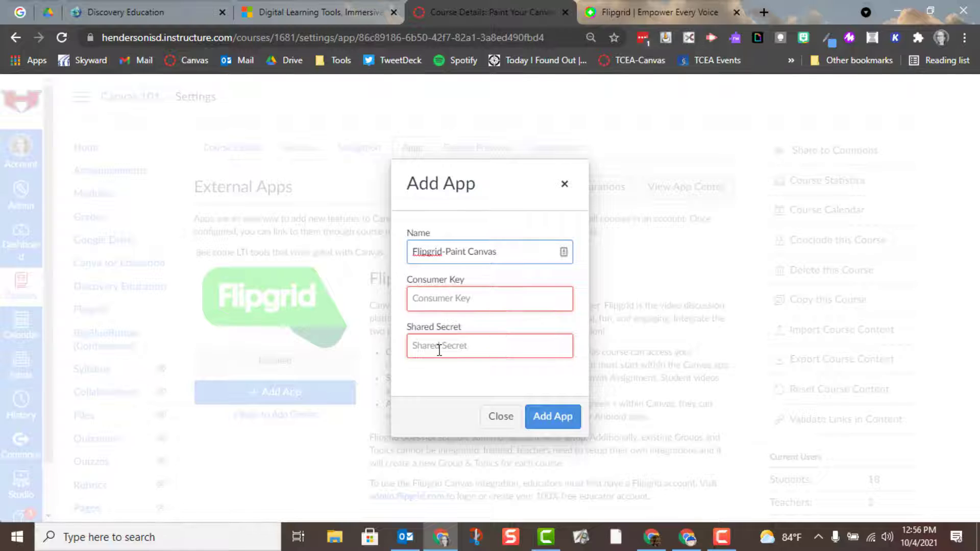
# Switch to the Flipgrid website, log in, and open the Canvas integrations in the account profile.
pyautogui.click(645, 11)
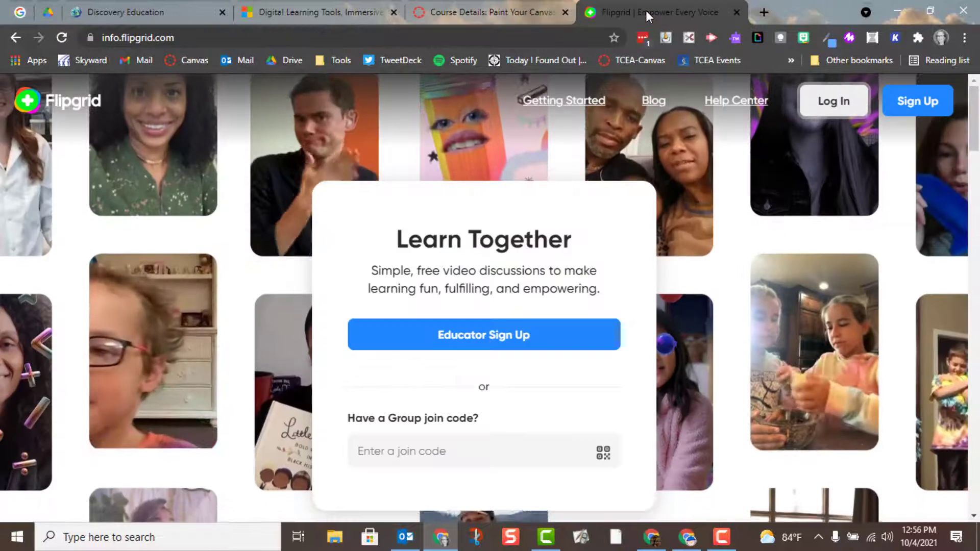
pyautogui.click(822, 105)
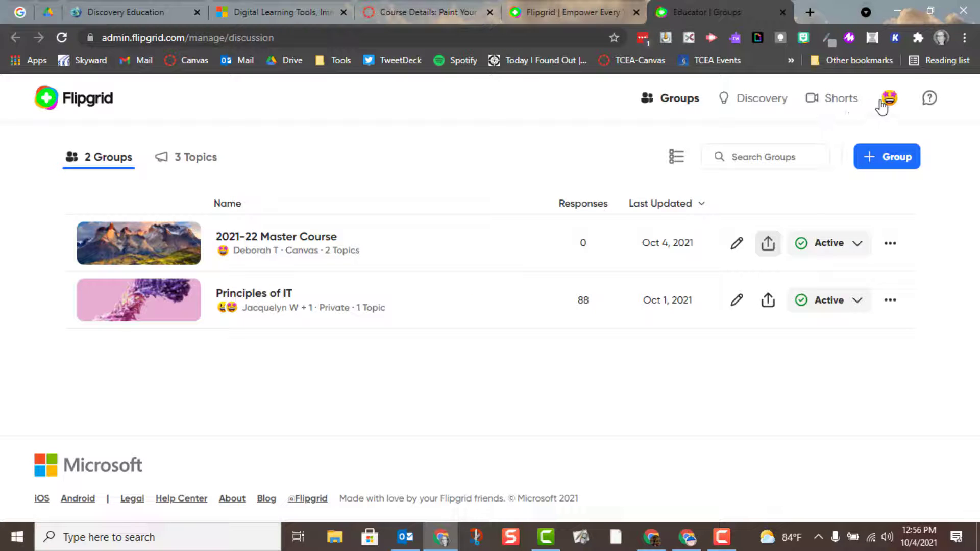
pyautogui.click(888, 100)
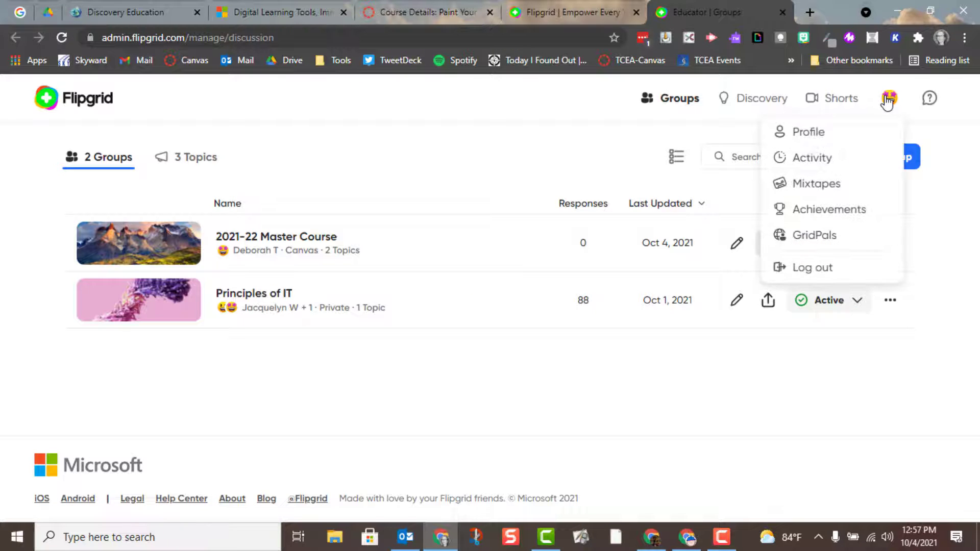
pyautogui.click(806, 134)
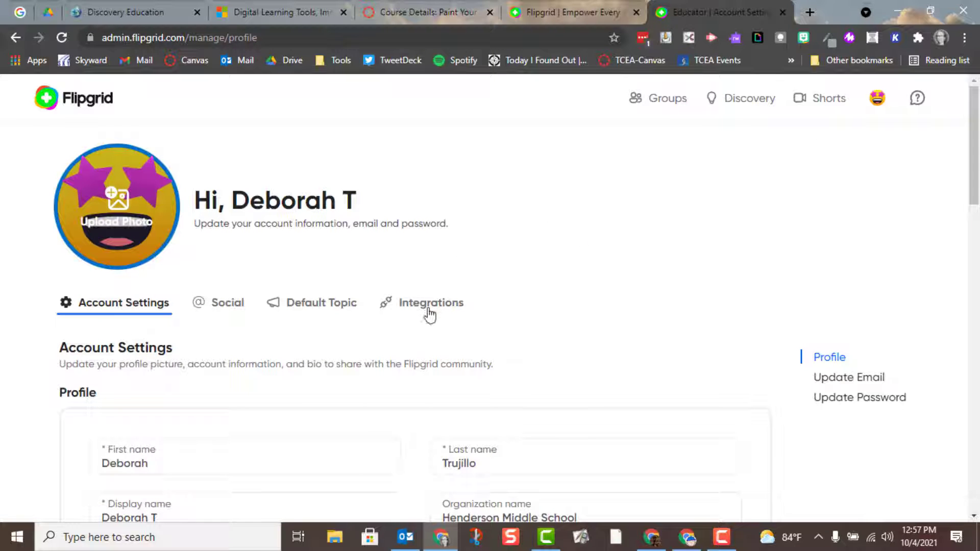
pyautogui.click(430, 315)
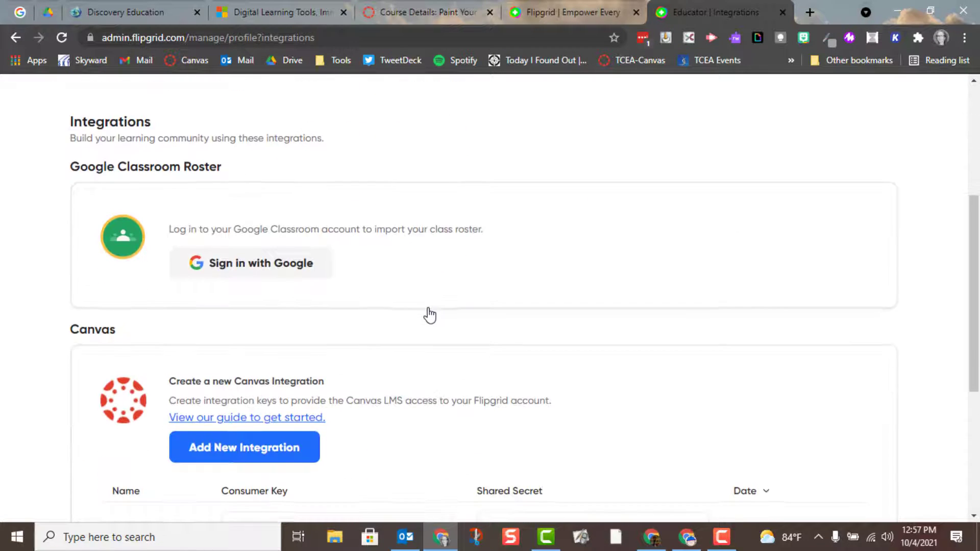
pyautogui.scroll(-3, 429, 315)
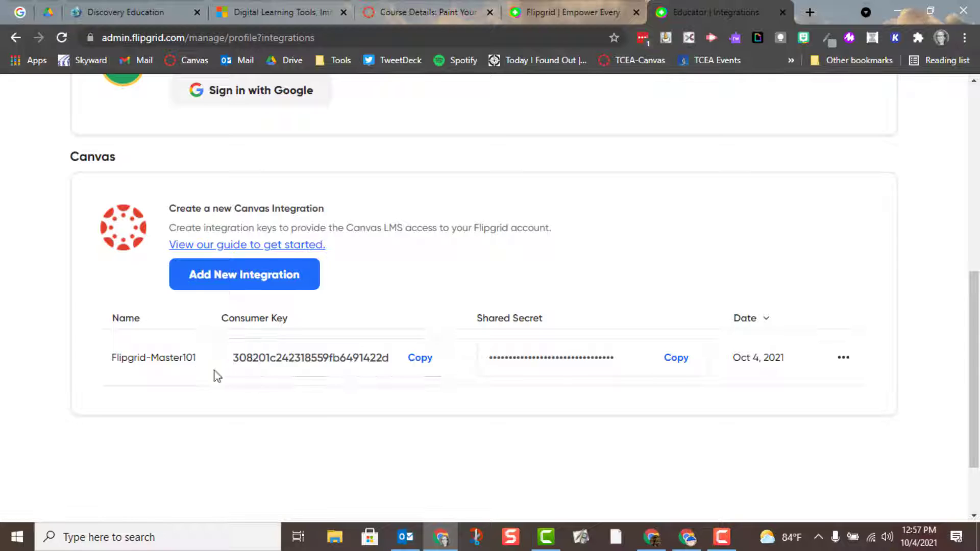
# Create a new Canvas integration named Flipgrid-Paint Canvas.
pyautogui.click(270, 278)
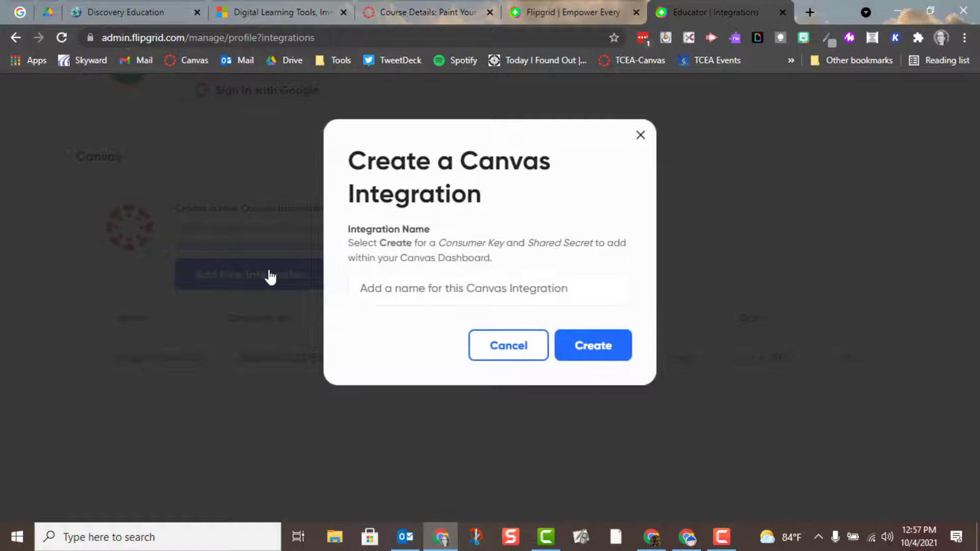
pyautogui.click(449, 282)
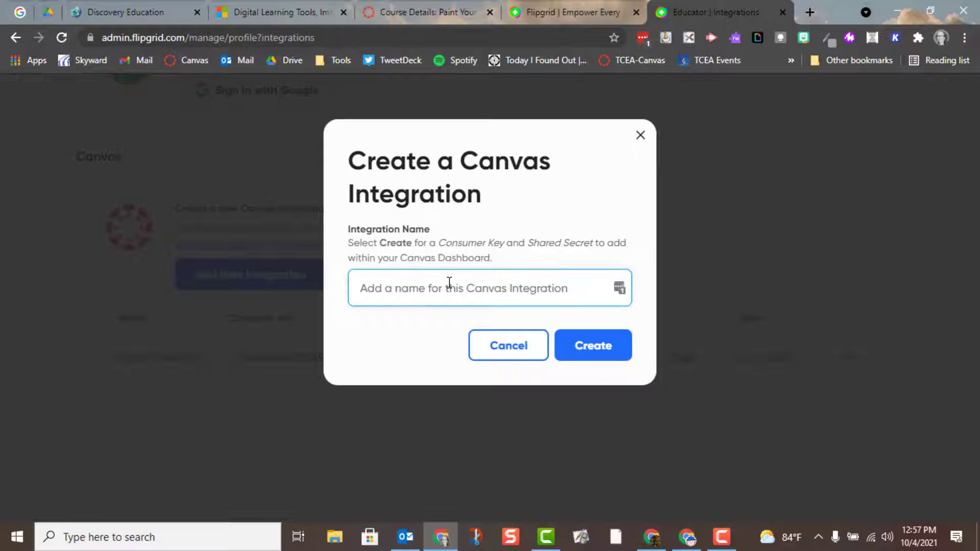
pyautogui.write('Flipg')
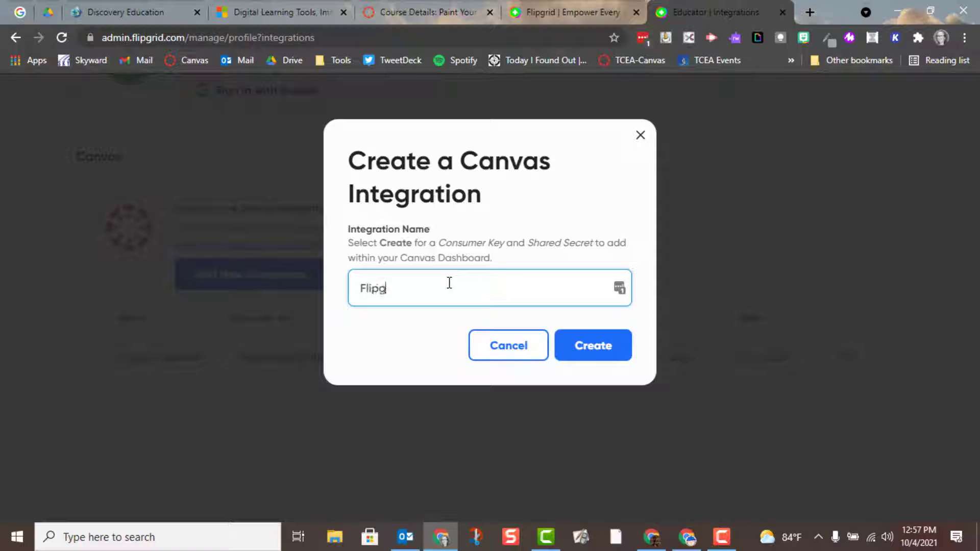
pyautogui.write('rid-Paint Cana')
pyautogui.press('BackSpace')
pyautogui.write('vas')
pyautogui.click(577, 352)
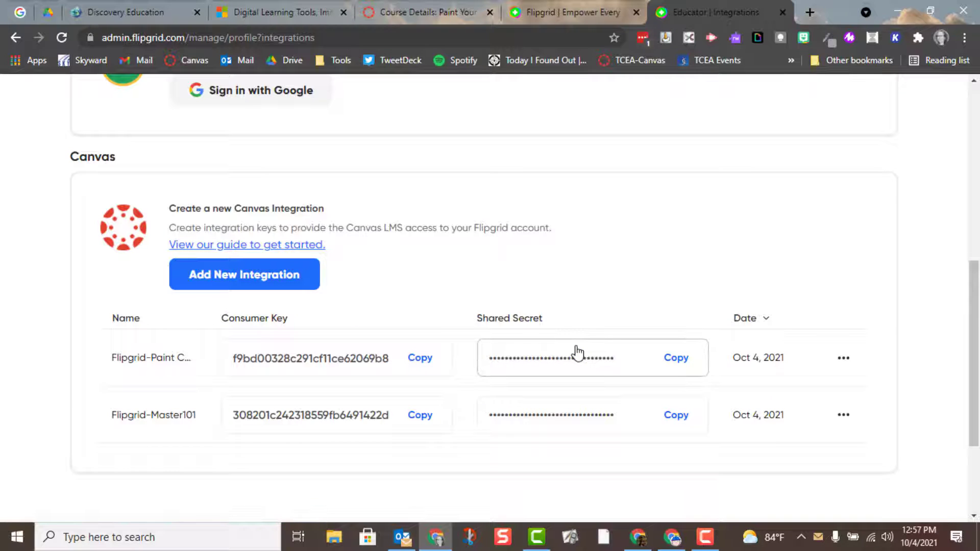
# Copy the new integration's consumer key into the Consumer Key field of the Canvas app form.
pyautogui.click(422, 362)
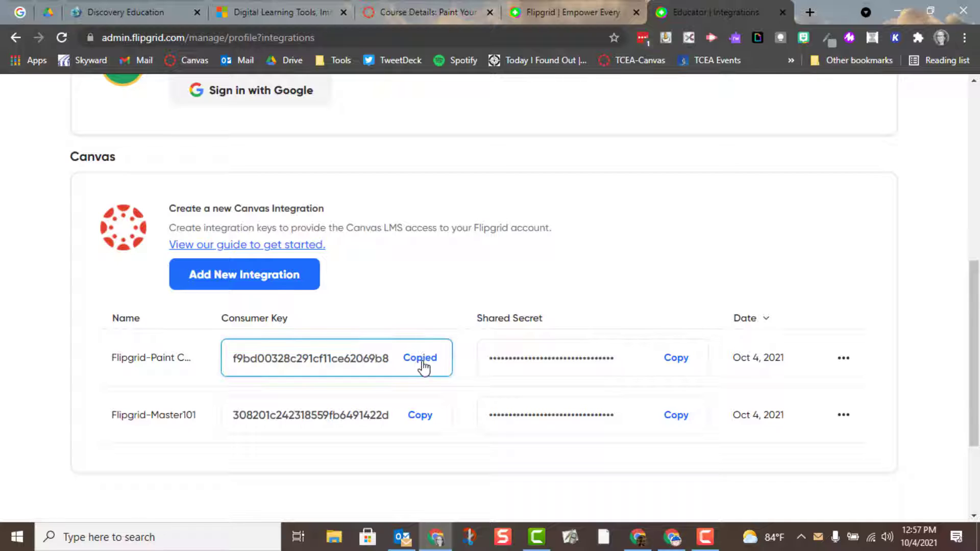
pyautogui.click(427, 10)
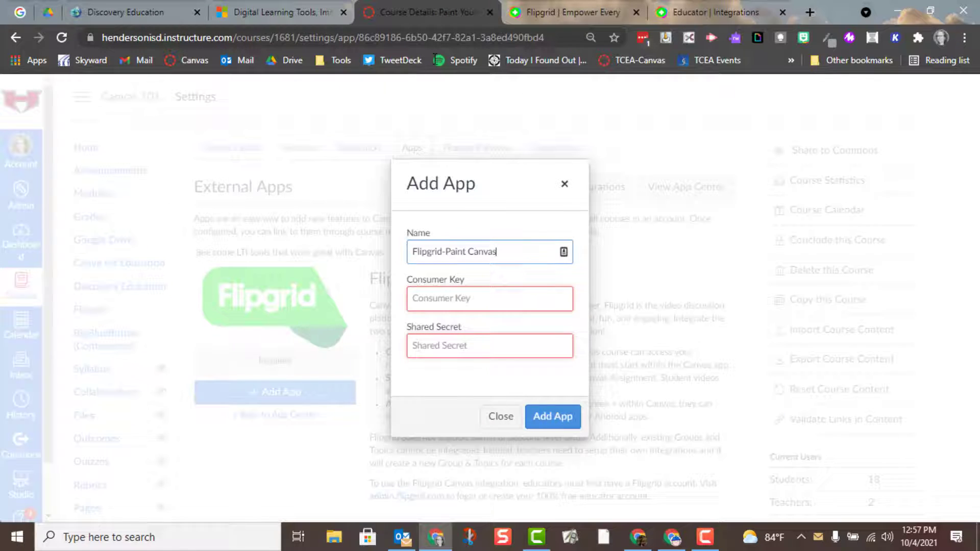
pyautogui.click(449, 298)
pyautogui.hotkey('ctrl', 'v')
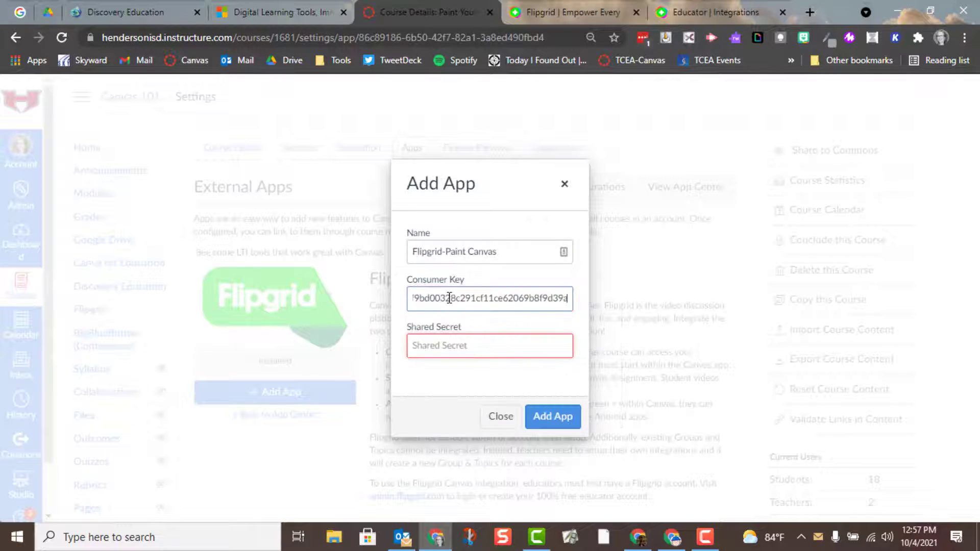
# Copy the new integration's shared secret into the Shared Secret field in Canvas and add the app.
pyautogui.click(708, 6)
pyautogui.click(672, 357)
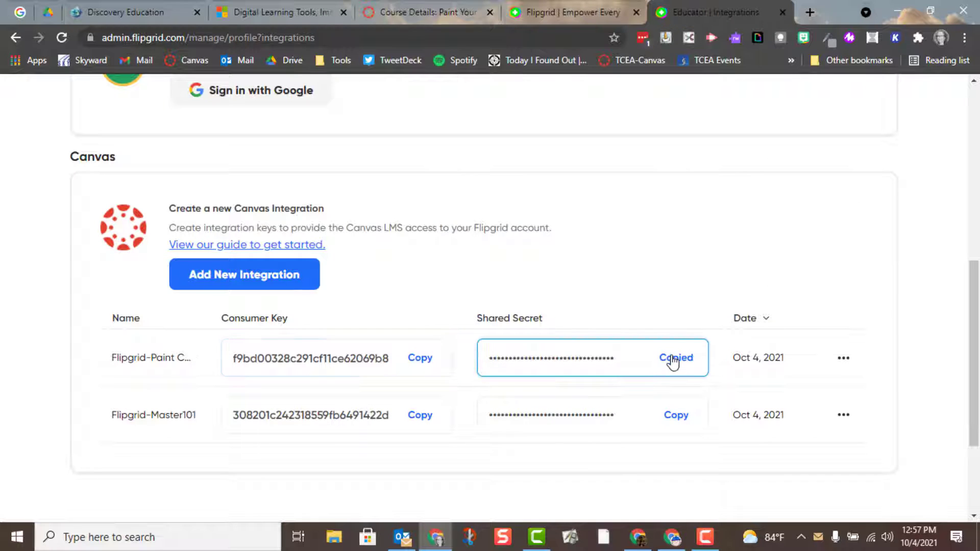
pyautogui.click(450, 14)
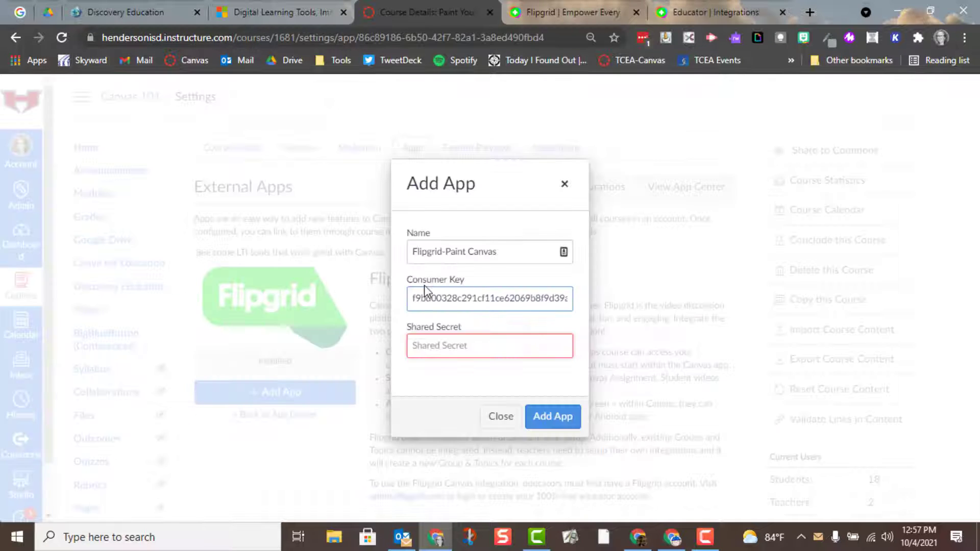
pyautogui.click(439, 345)
pyautogui.hotkey('ctrl', 'v')
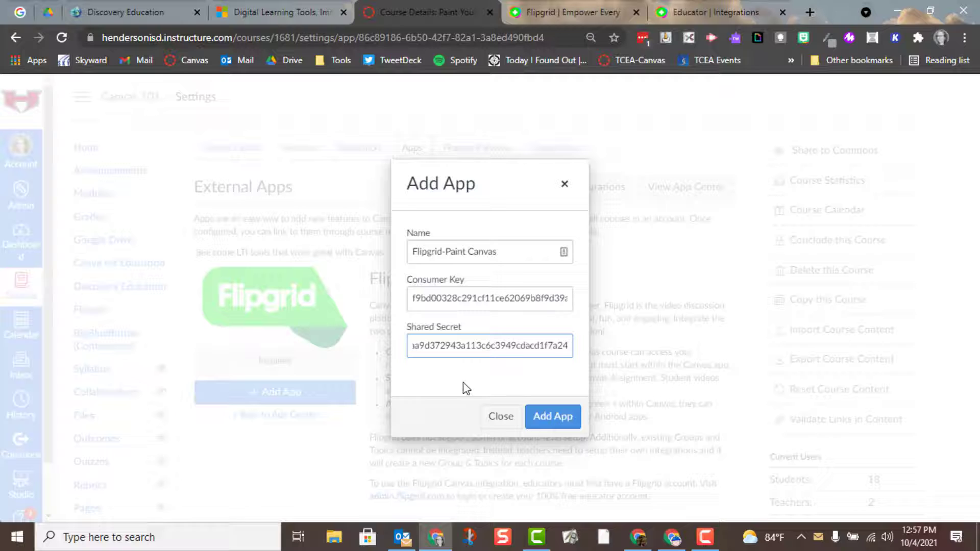
pyautogui.click(558, 419)
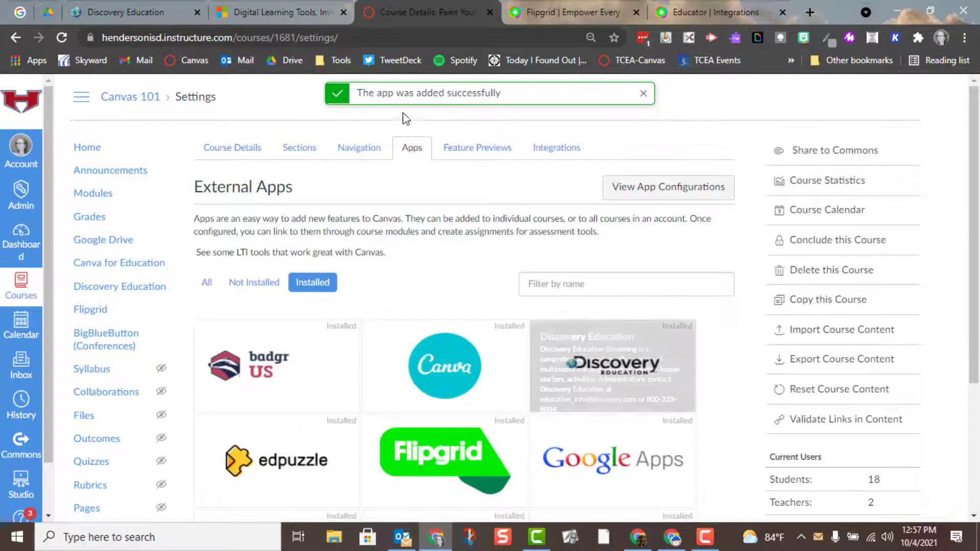
# Open the course navigation settings and try moving the old Flipgrid item to the hidden items below Item Banks.
pyautogui.click(360, 152)
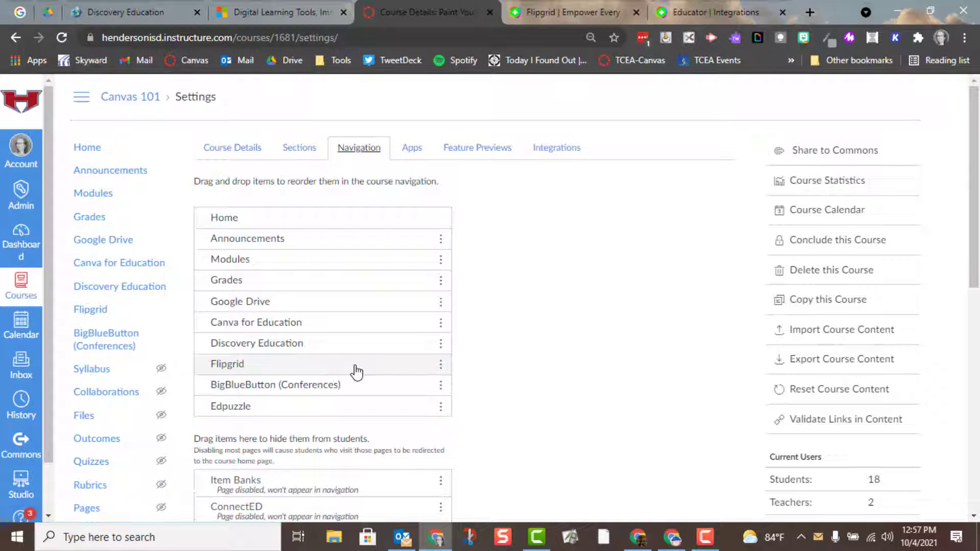
pyautogui.moveTo(356, 369); pyautogui.dragTo(339, 482)
pyautogui.scroll(-10, 339, 484)
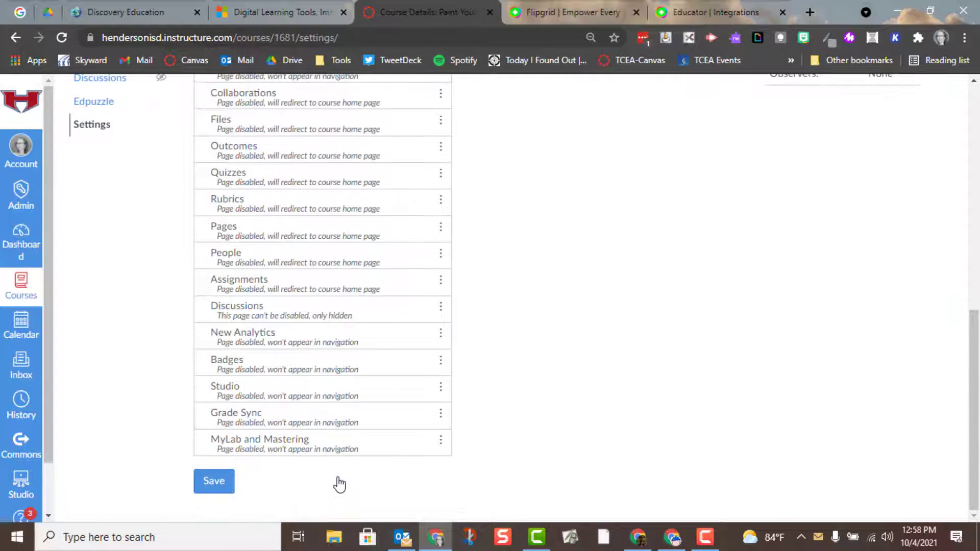
pyautogui.scroll(10, 212, 216)
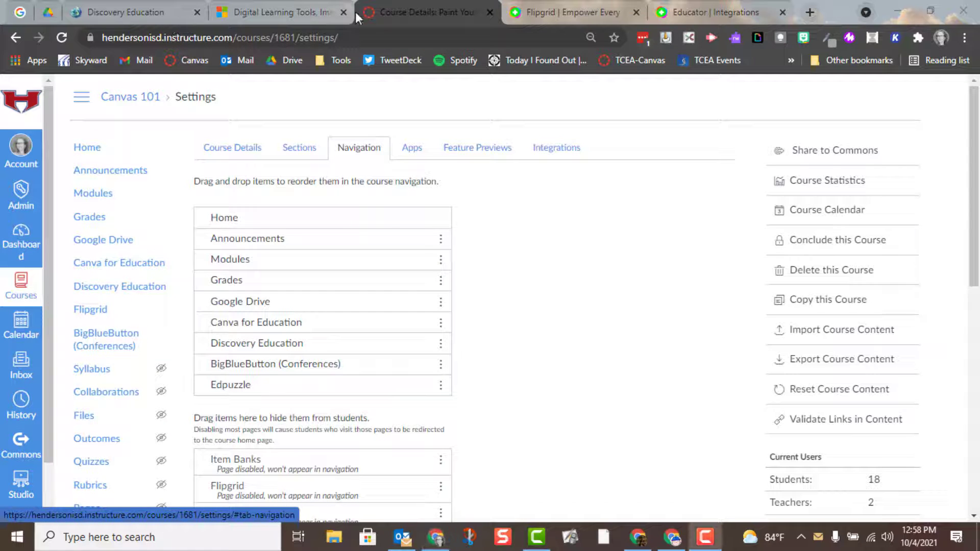
# Reload the settings page and move Flipgrid-Paint Canvas into the visible course navigation directly below Discovery Education.
pyautogui.click(66, 38)
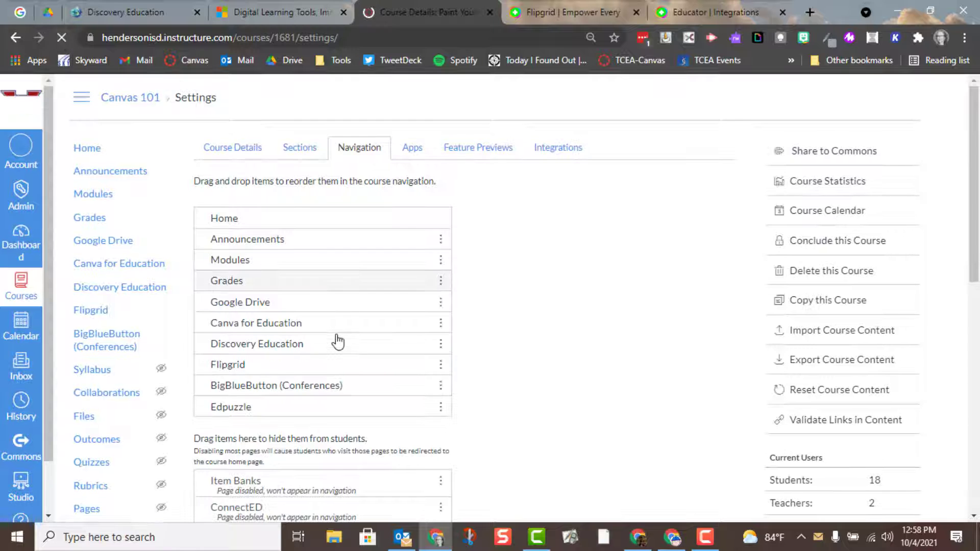
pyautogui.scroll(-10, 337, 342)
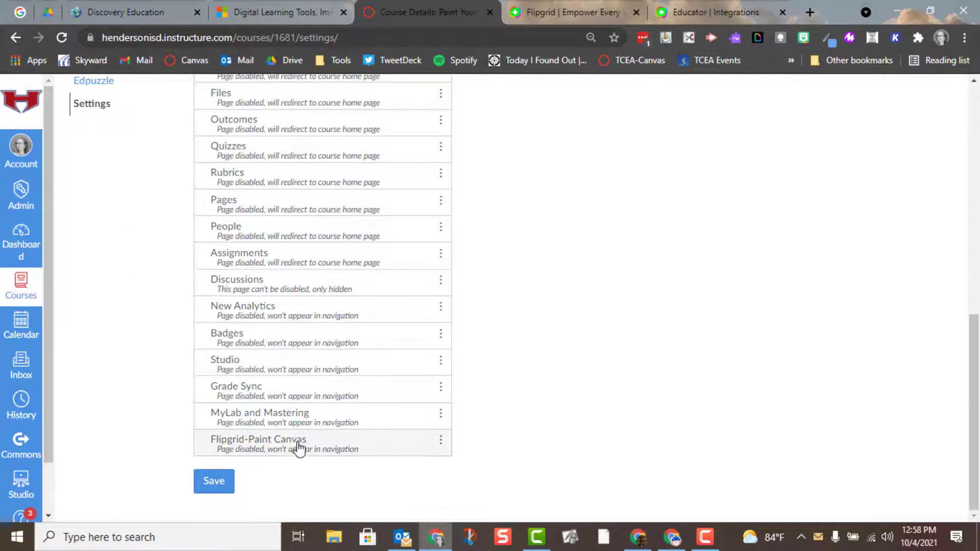
pyautogui.moveTo(299, 449)
pyautogui.mouseDown()
pyautogui.moveTo(343, 230)
pyautogui.moveTo(328, 99)
pyautogui.moveTo(314, 99)
pyautogui.moveTo(313, 82)
pyautogui.moveTo(321, 246)
pyautogui.moveTo(320, 228)
pyautogui.mouseUp()
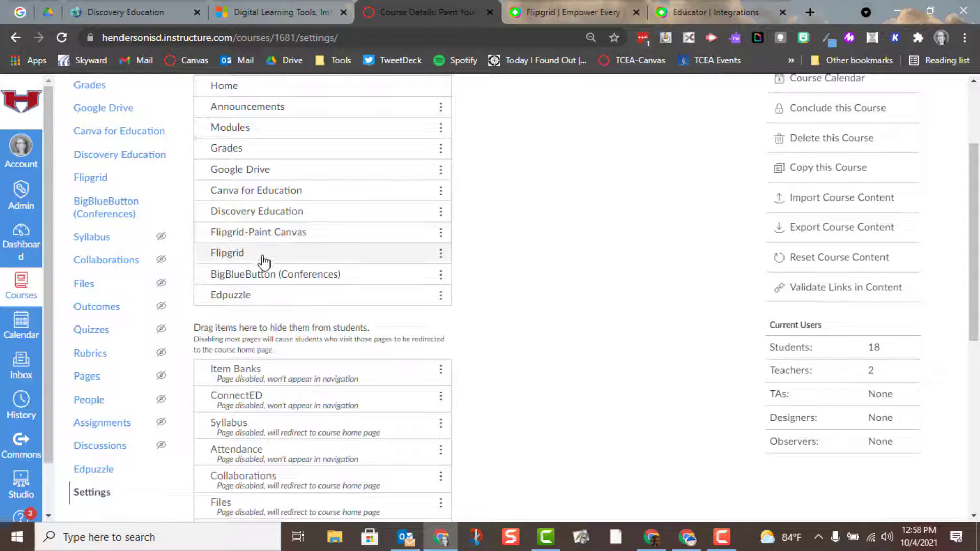
# Move the old Flipgrid item into the hidden navigation items between Syllabus and Attendance, and save the course navigation.
pyautogui.moveTo(262, 260)
pyautogui.mouseDown()
pyautogui.moveTo(254, 454)
pyautogui.moveTo(269, 437)
pyautogui.mouseUp()
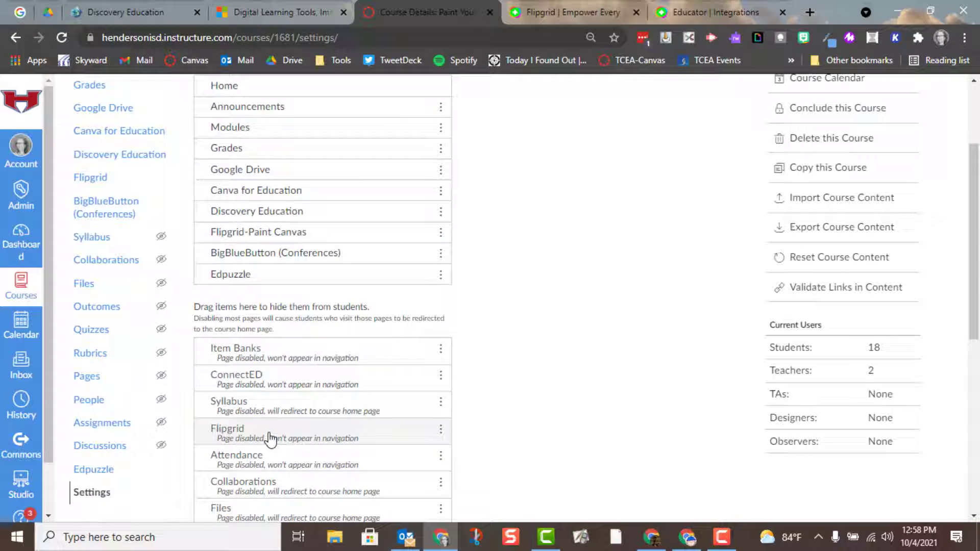
pyautogui.scroll(-3, 269, 438)
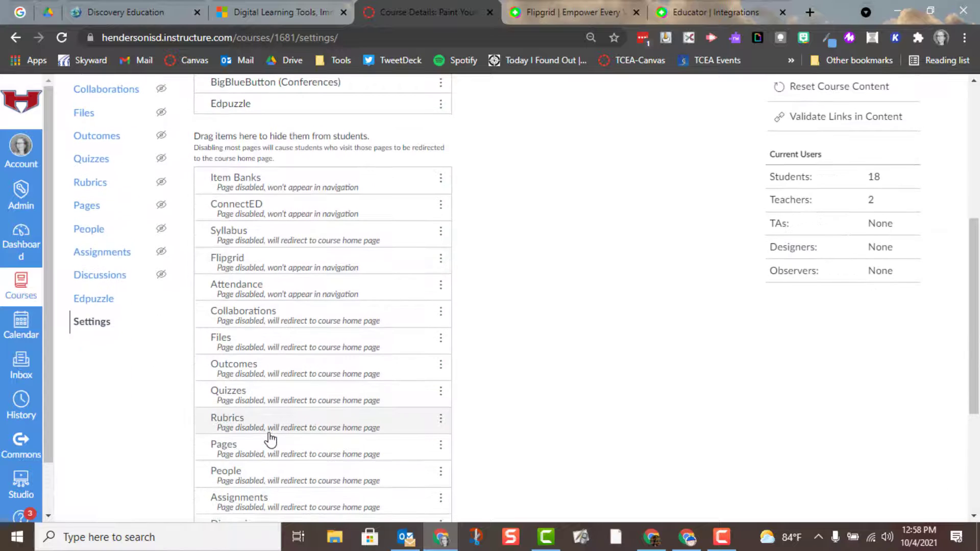
pyautogui.scroll(-4, 269, 437)
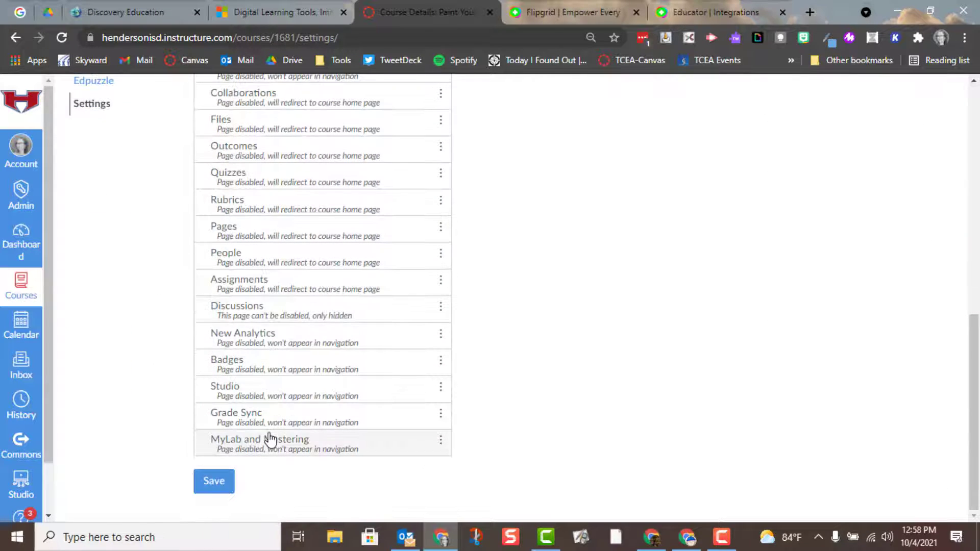
pyautogui.click(212, 482)
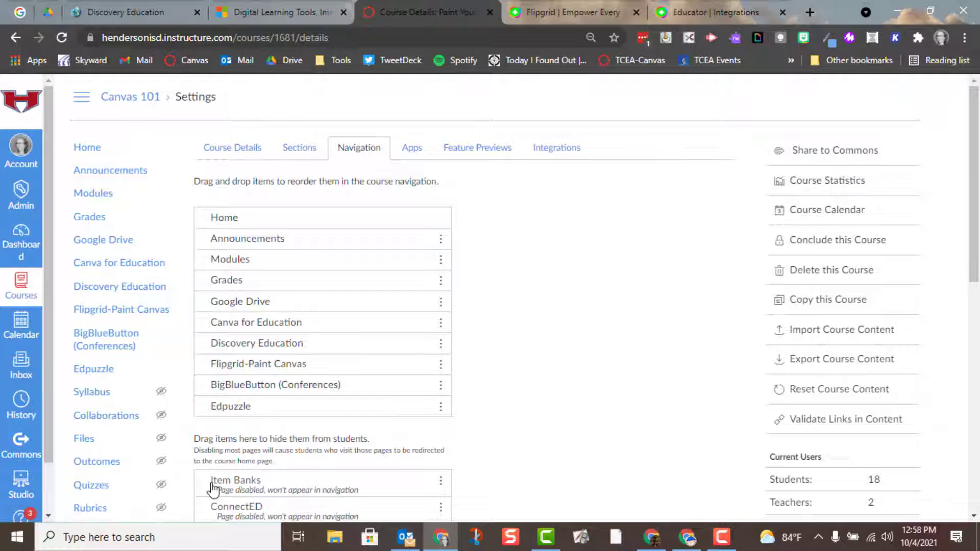
# Launch Flipgrid-Paint Canvas from the course home page's navigation and create a course group for Canvas.
pyautogui.click(93, 149)
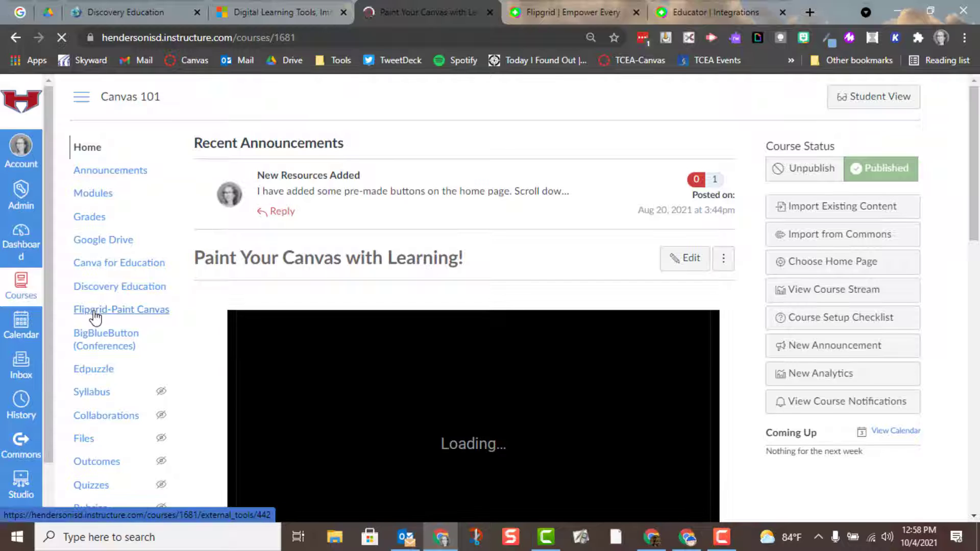
pyautogui.click(95, 317)
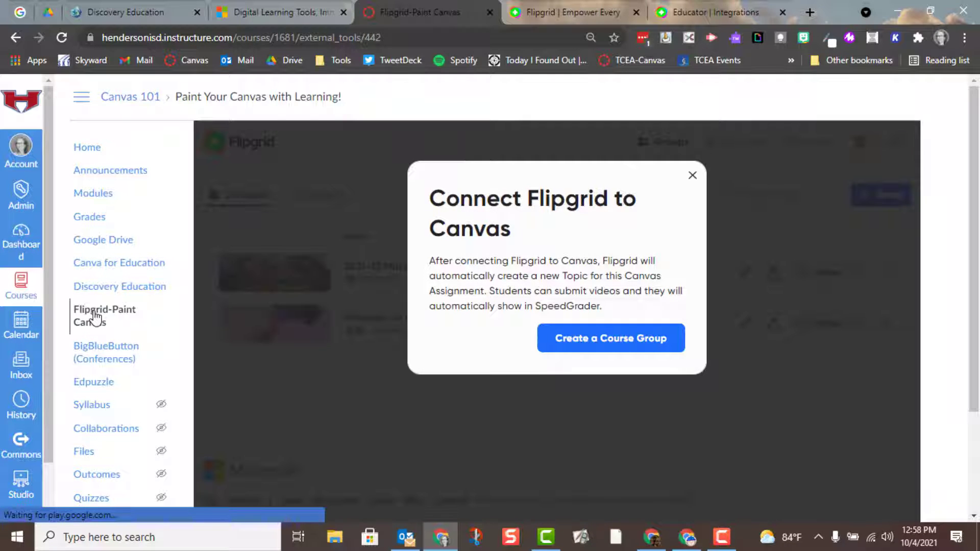
pyautogui.click(606, 341)
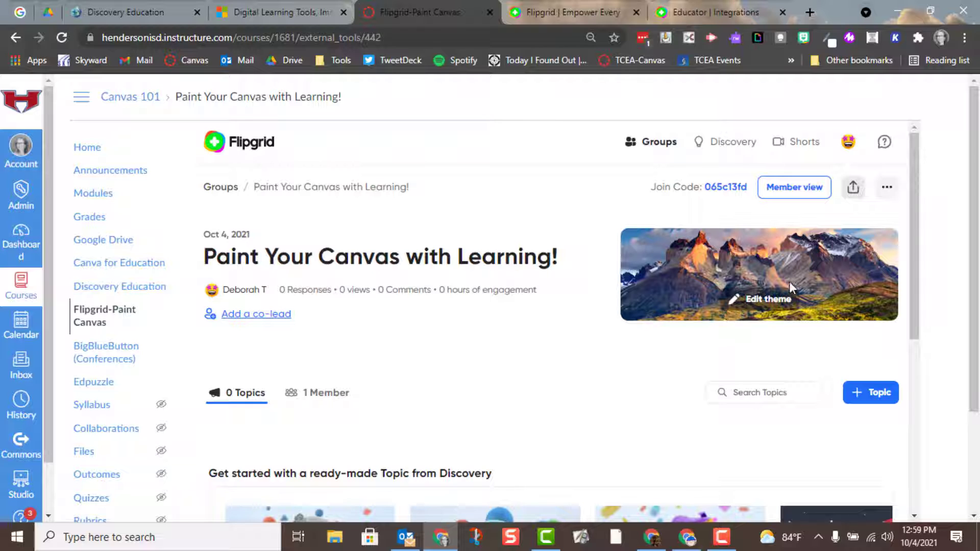
# Start a new topic titled "Flipgrid poll" with the description "Do you like Flipgrid? Create a video telling why or why not.".
pyautogui.click(875, 393)
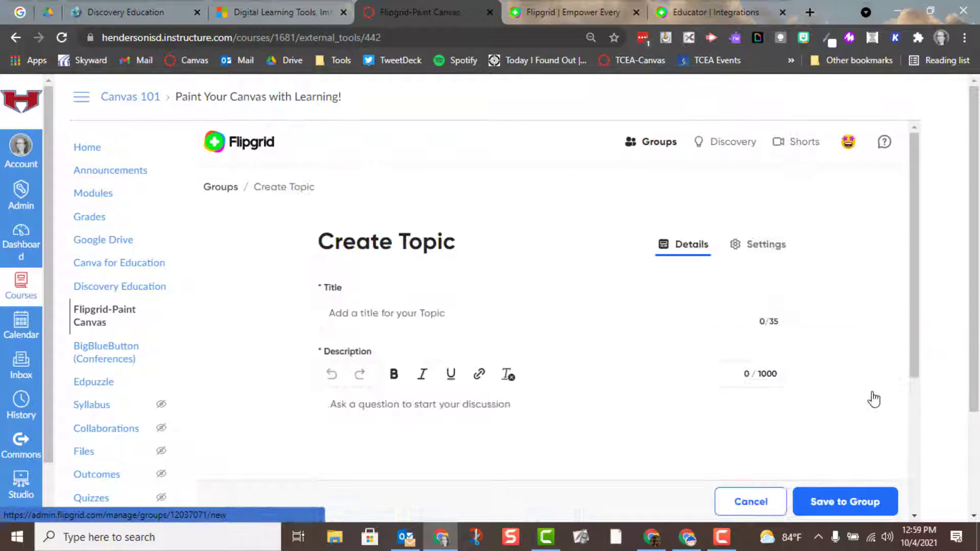
pyautogui.click(422, 308)
pyautogui.write('Flipgrid poll')
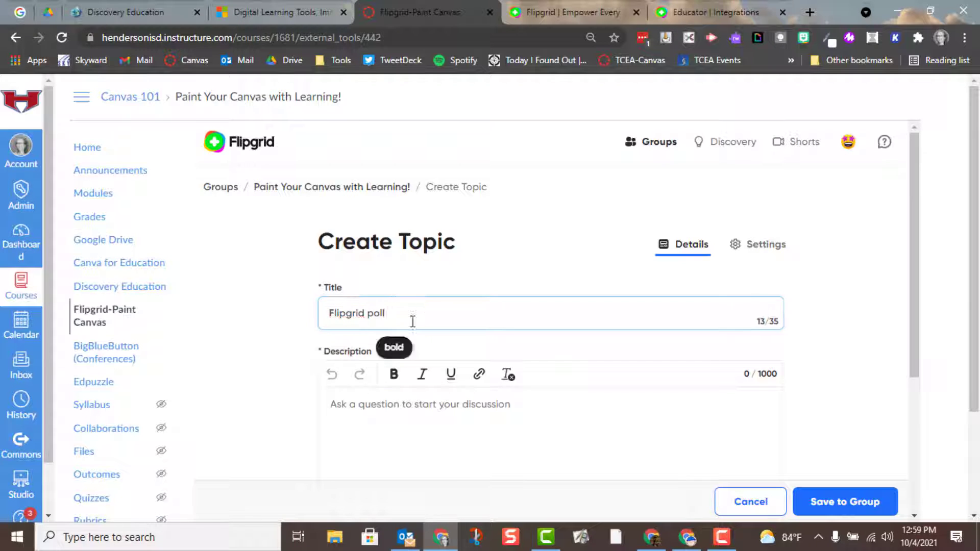
pyautogui.click(365, 403)
pyautogui.write('Do you ')
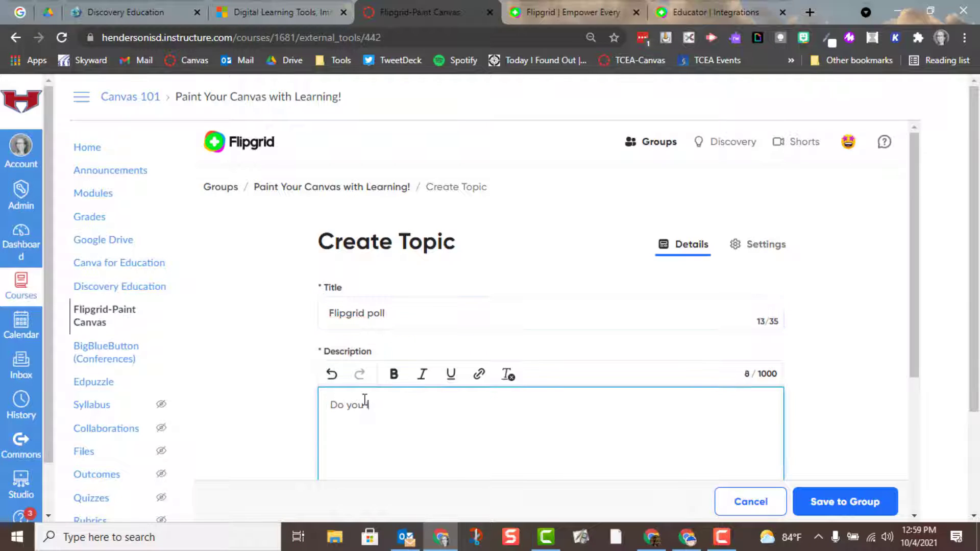
pyautogui.write('like Flipgrid? Create a video telling why or why not.')
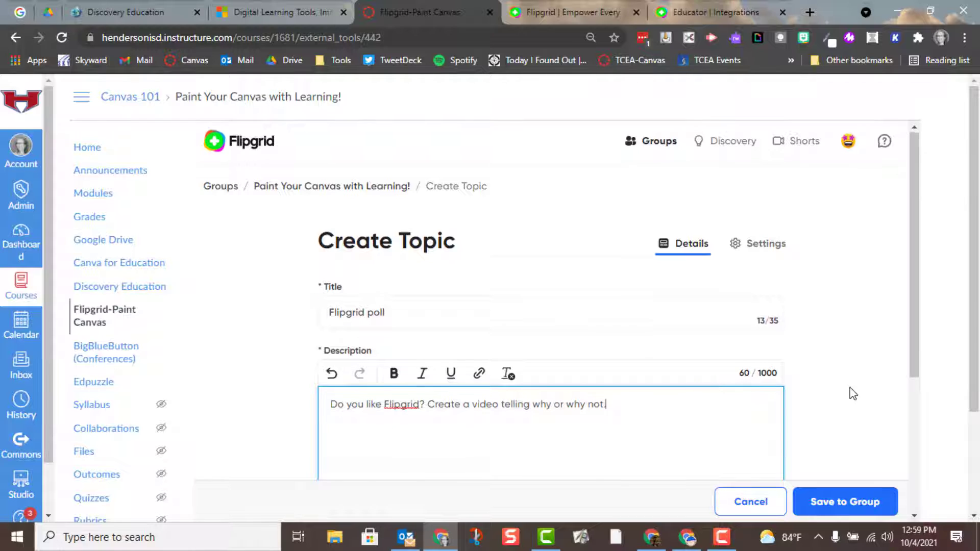
# Open the new topic's settings and turn on moderation of videos and comments.
pyautogui.scroll(-2, 851, 393)
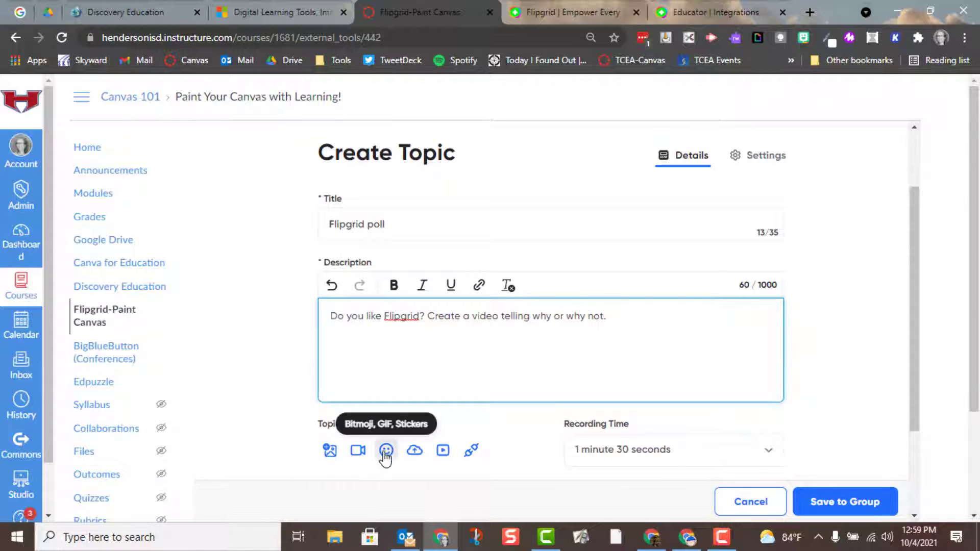
pyautogui.click(763, 158)
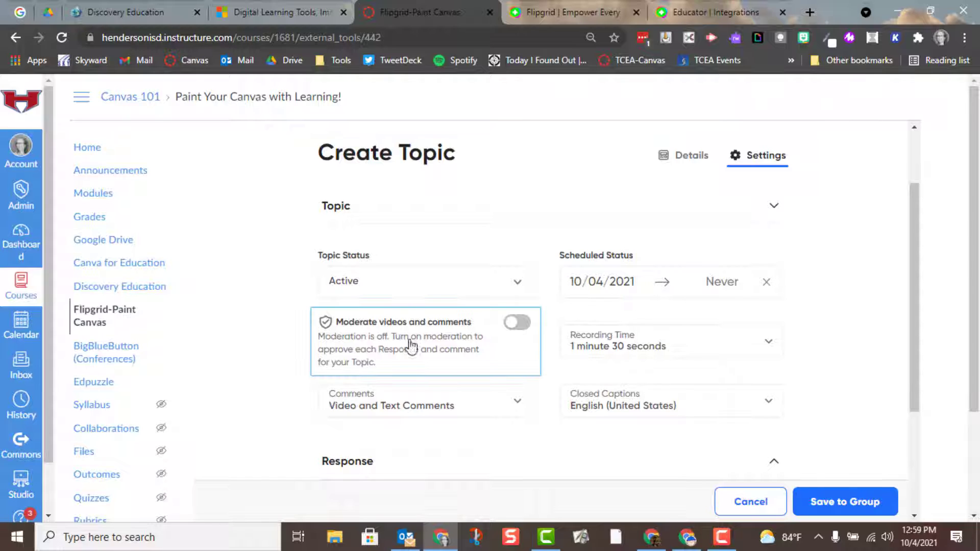
pyautogui.click(523, 323)
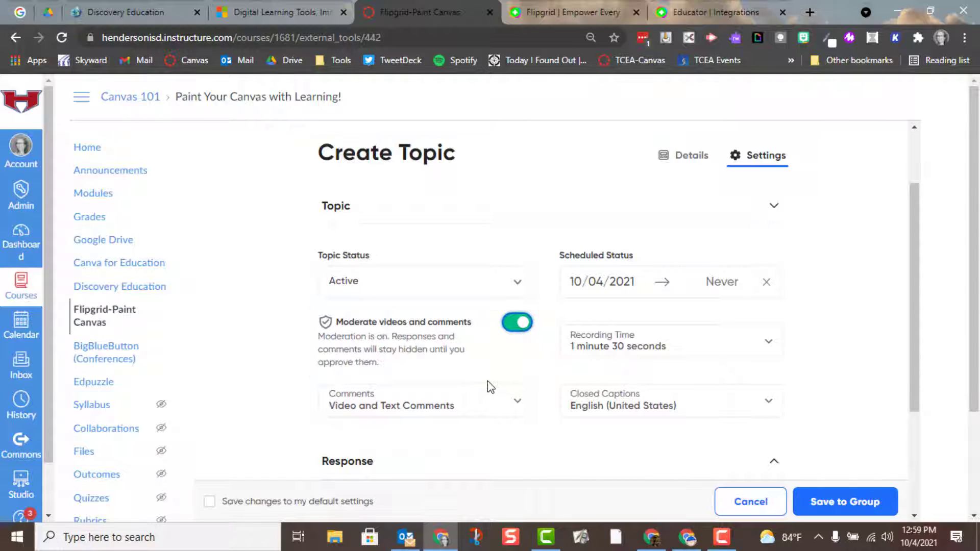
# In the topic's response settings, allow likes on videos and turn off attachment links and download and share.
pyautogui.scroll(-3, 404, 353)
pyautogui.click(403, 335)
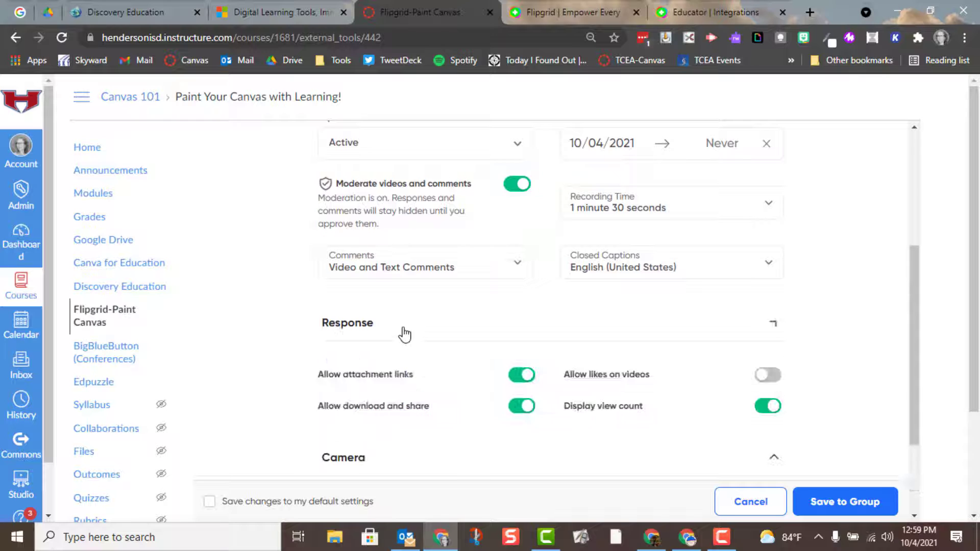
pyautogui.scroll(-2, 403, 333)
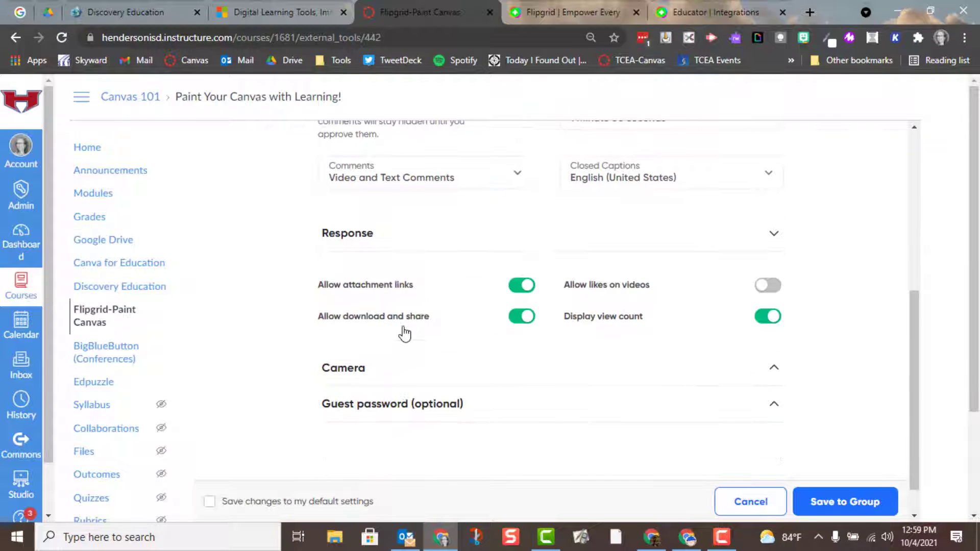
pyautogui.click(781, 285)
pyautogui.click(520, 287)
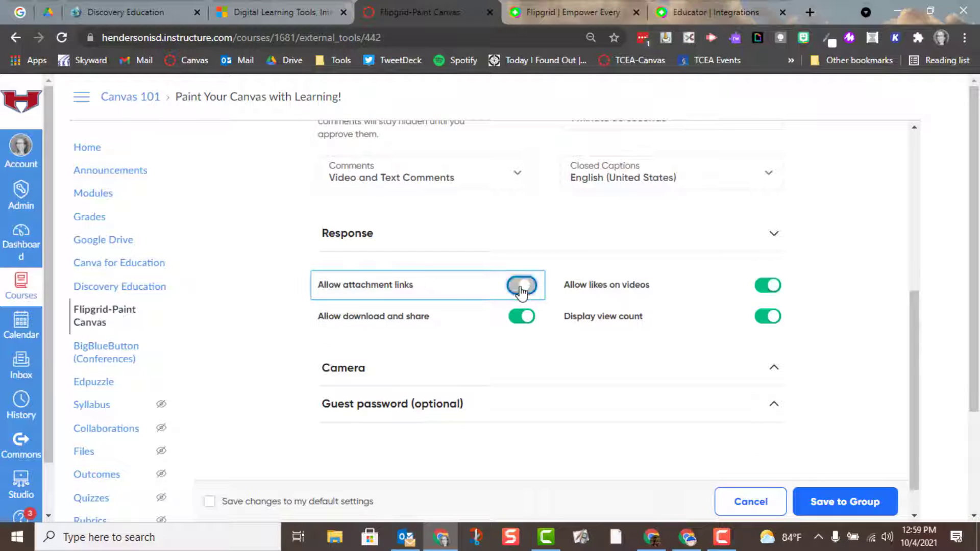
pyautogui.click(518, 319)
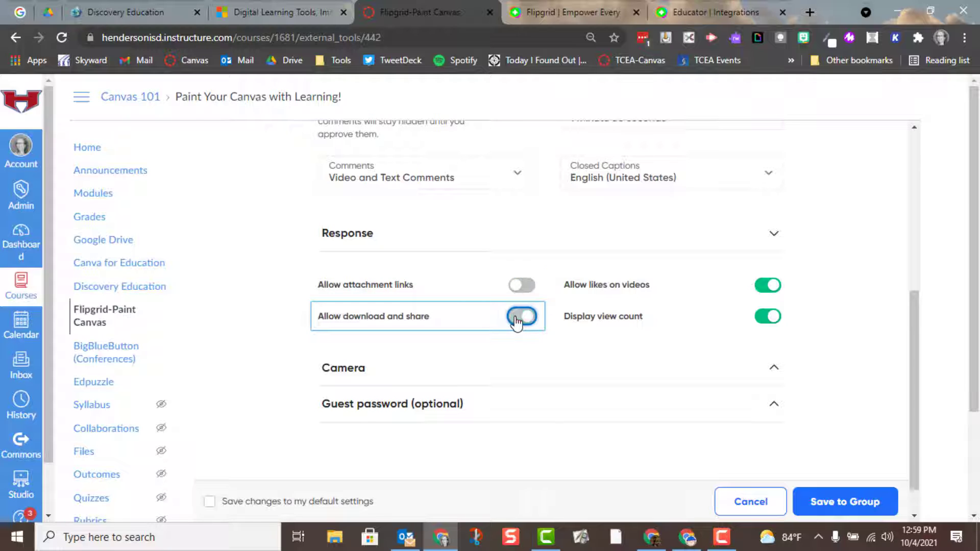
# Expand the topic's camera options, save the topic to the group and dismiss the sharing dialog.
pyautogui.click(480, 368)
pyautogui.scroll(-3, 480, 368)
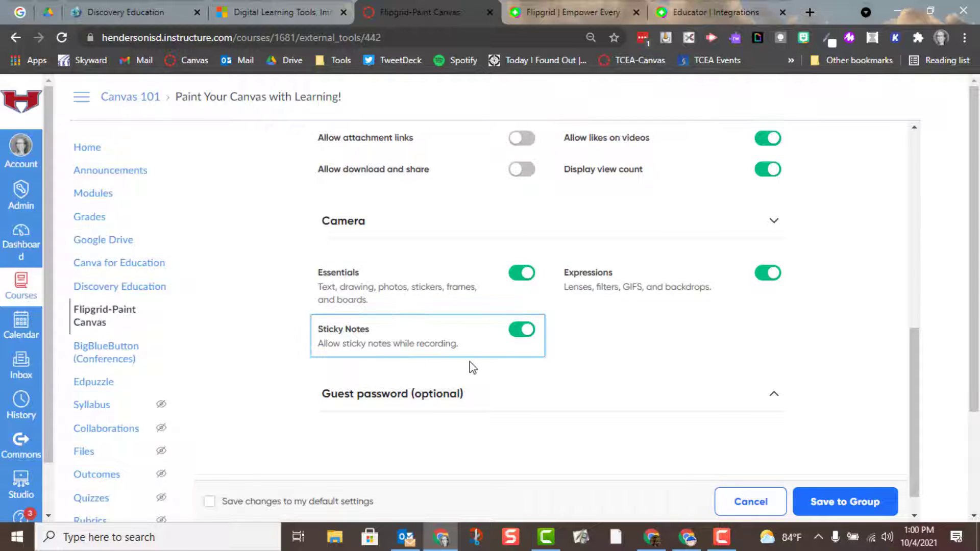
pyautogui.scroll(-1, 465, 353)
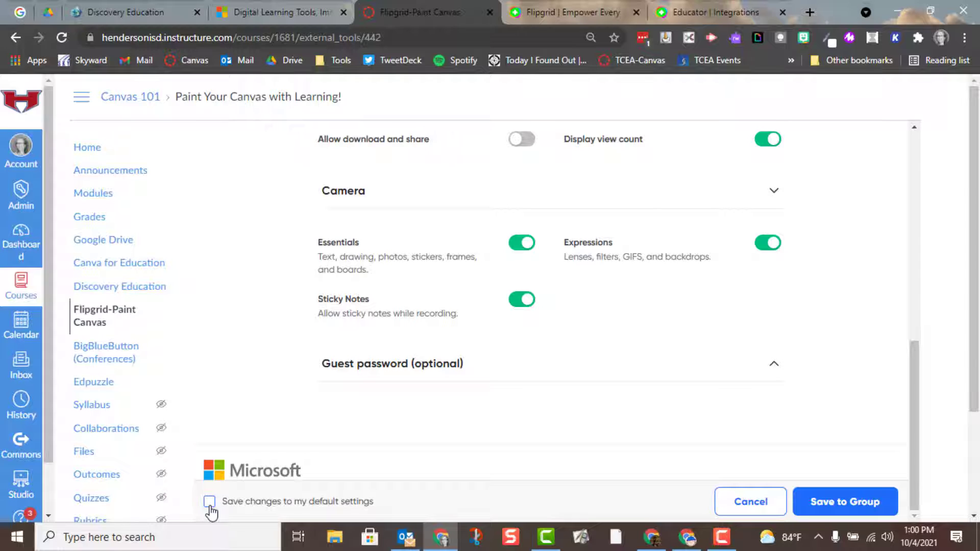
pyautogui.click(845, 502)
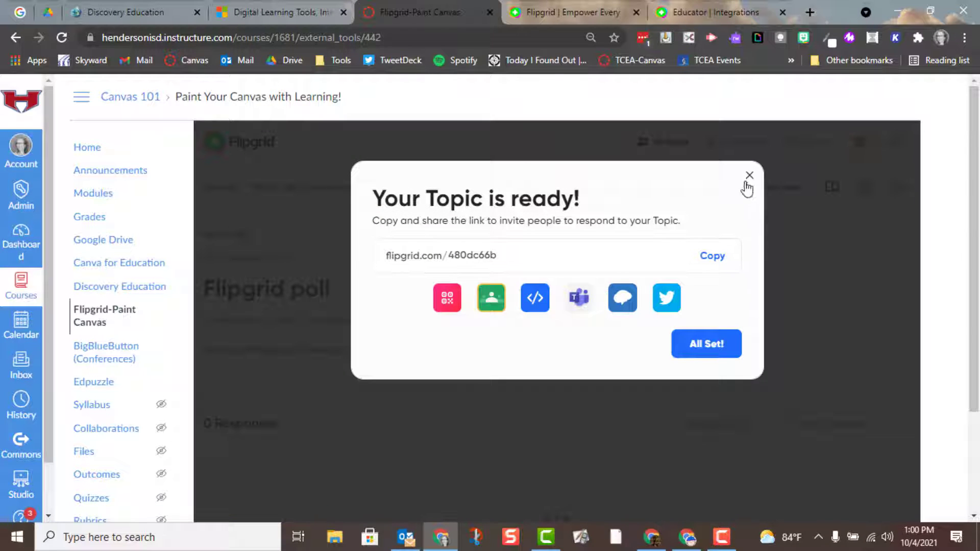
pyautogui.click(749, 179)
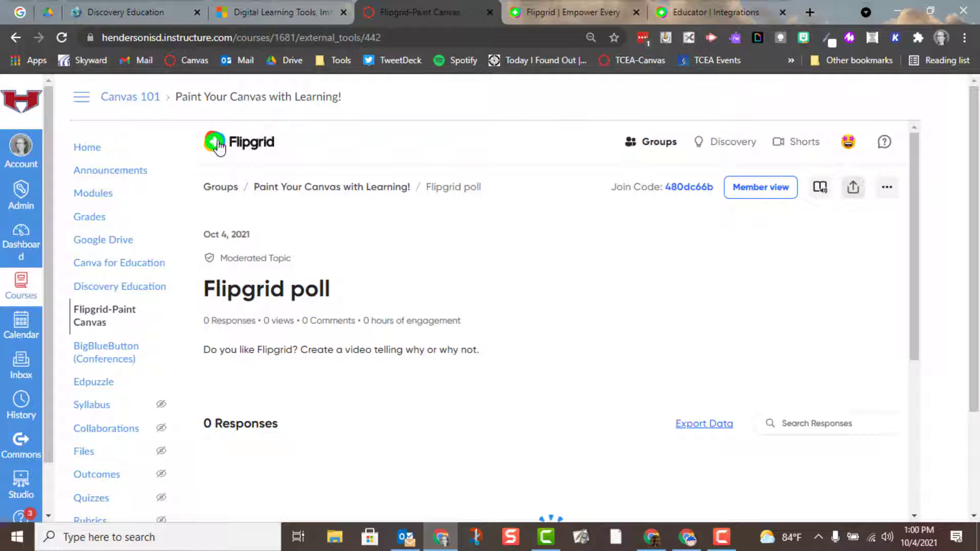
# Open the Devices at home assignment from the 2021-22 Master Course modules and look over its embedded Flipgrid topic.
pyautogui.click(20, 249)
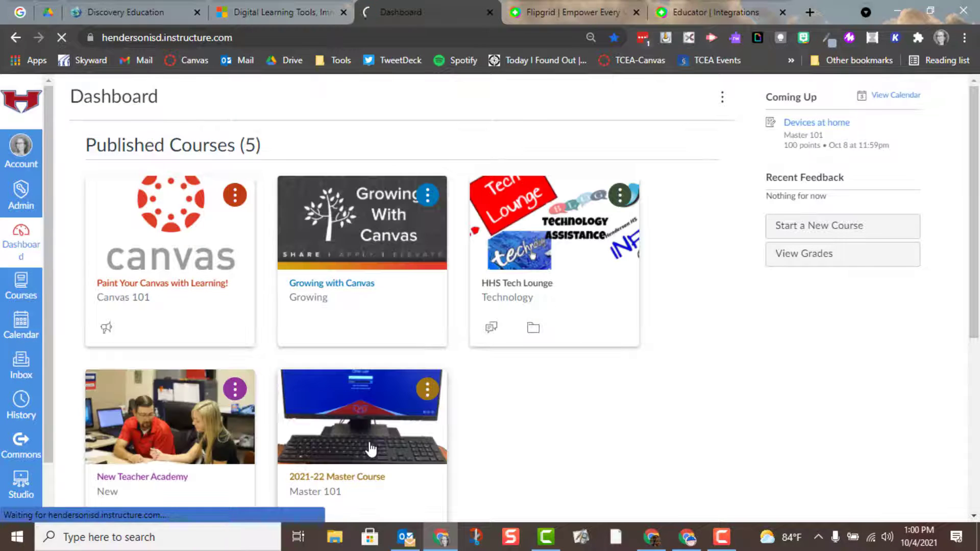
pyautogui.click(362, 478)
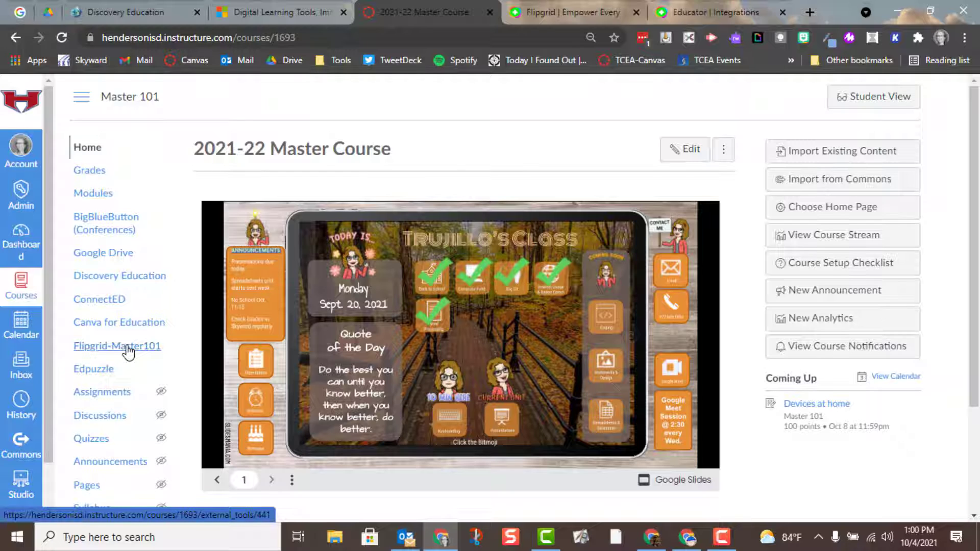
pyautogui.click(100, 204)
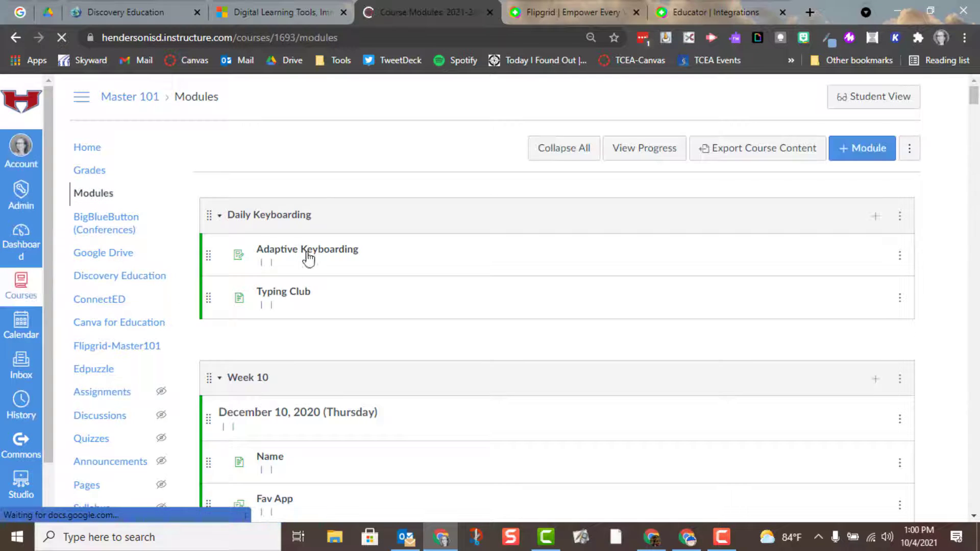
pyautogui.scroll(-10, 333, 313)
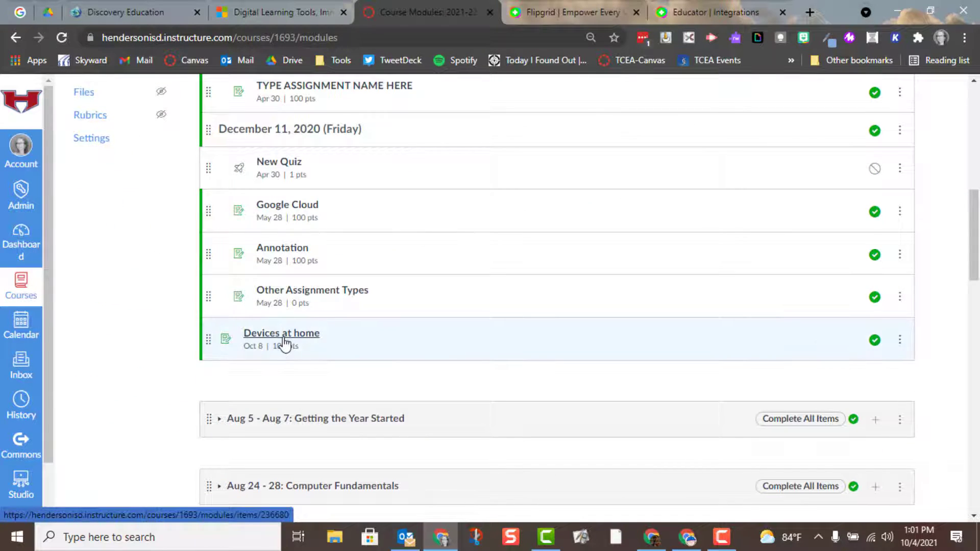
pyautogui.click(284, 334)
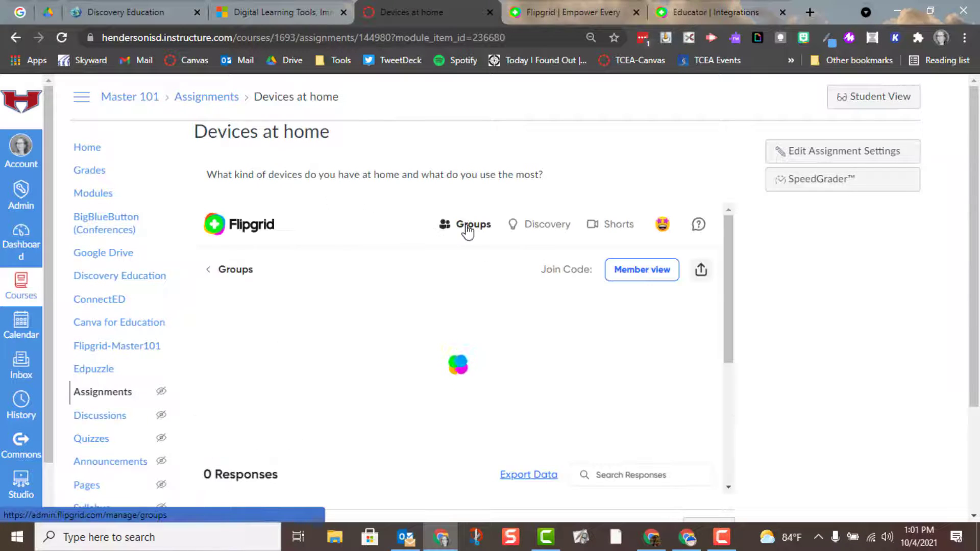
pyautogui.scroll(-5, 461, 370)
pyautogui.scroll(3, 461, 370)
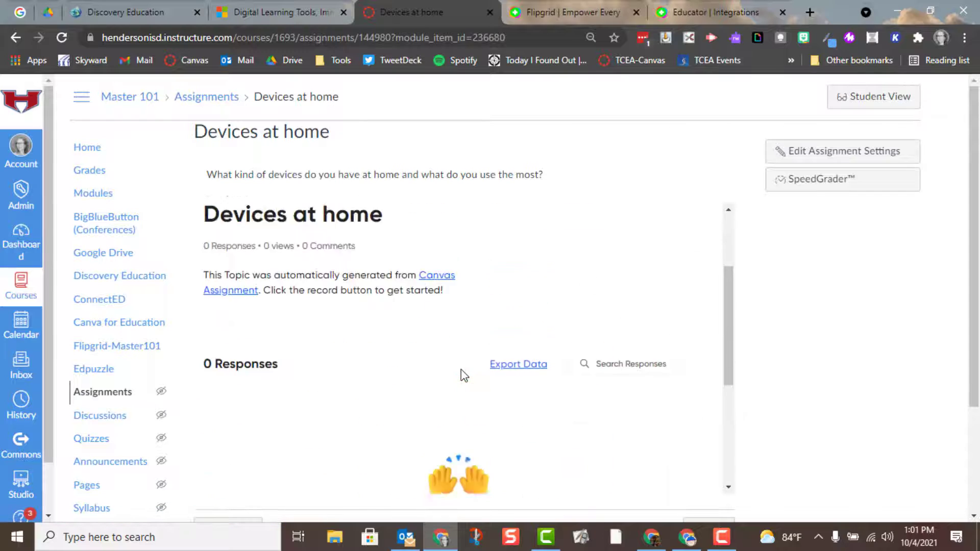
pyautogui.scroll(2, 462, 375)
# Open the Devices at home assignment for editing and review its description, points, grading and submission type settings.
pyautogui.click(849, 154)
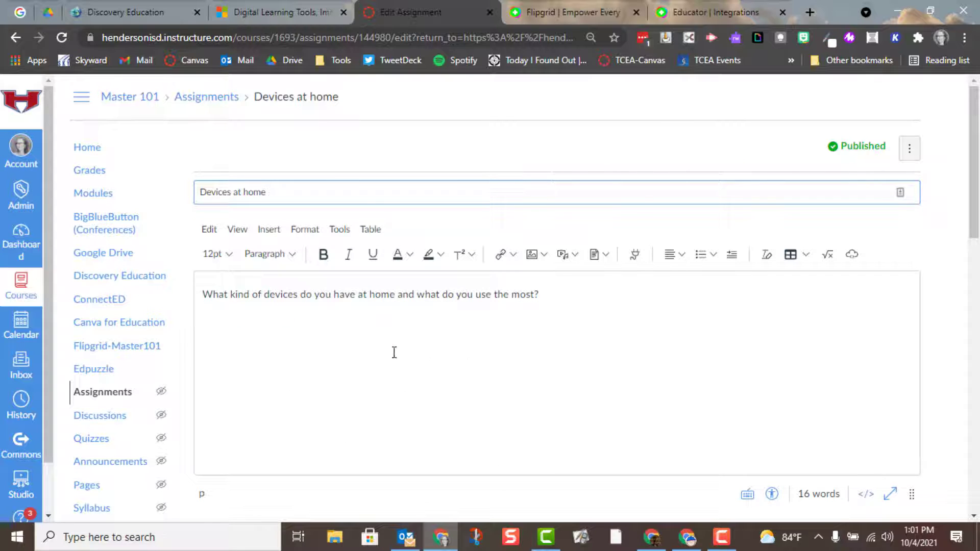
pyautogui.scroll(-1, 391, 367)
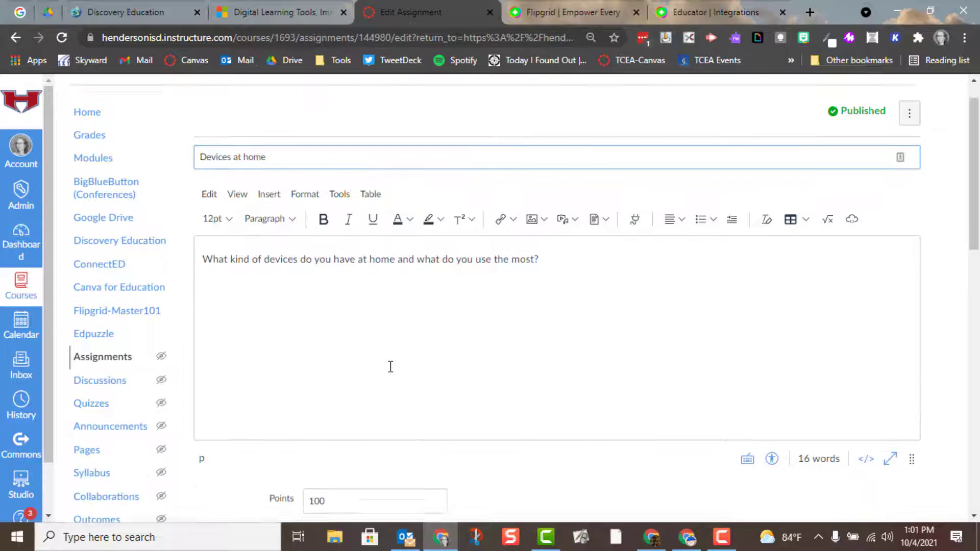
pyautogui.scroll(-3, 383, 317)
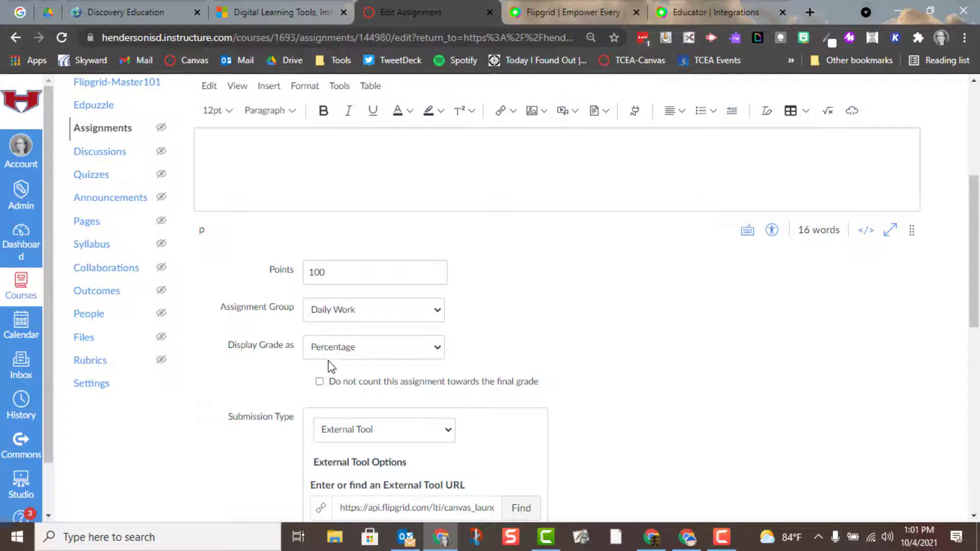
pyautogui.scroll(-3, 329, 351)
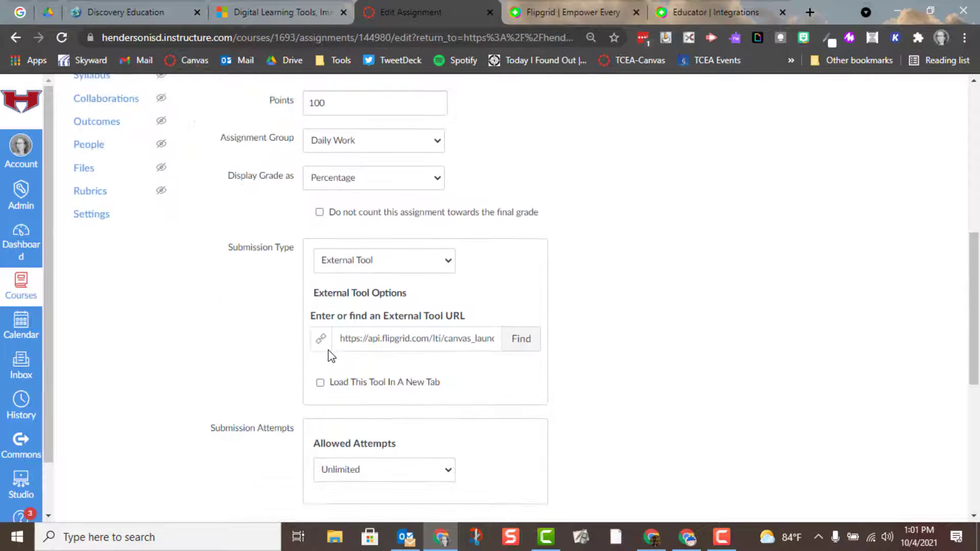
# Set the assignment's submission type to External Tool and choose Flipgrid-Master101 as the tool.
pyautogui.click(450, 260)
pyautogui.click(389, 315)
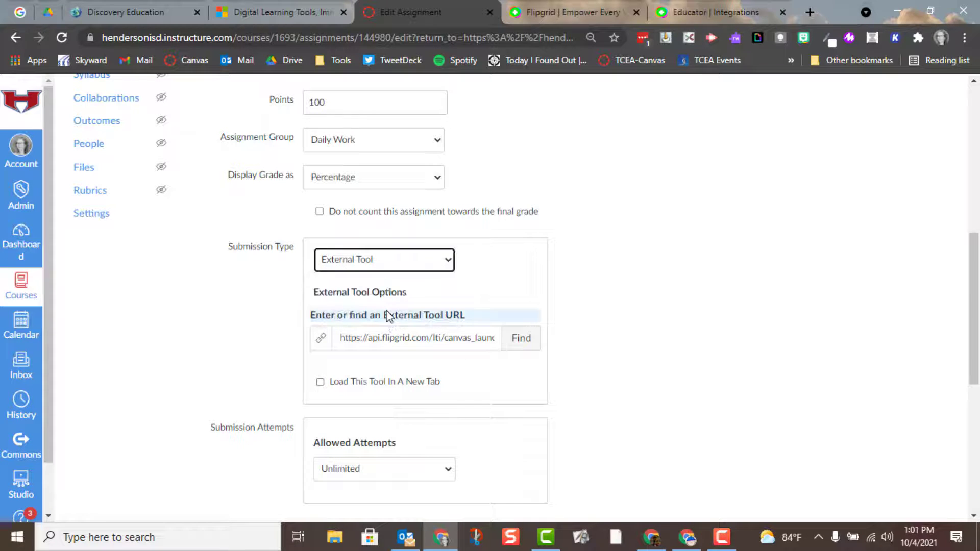
pyautogui.click(521, 342)
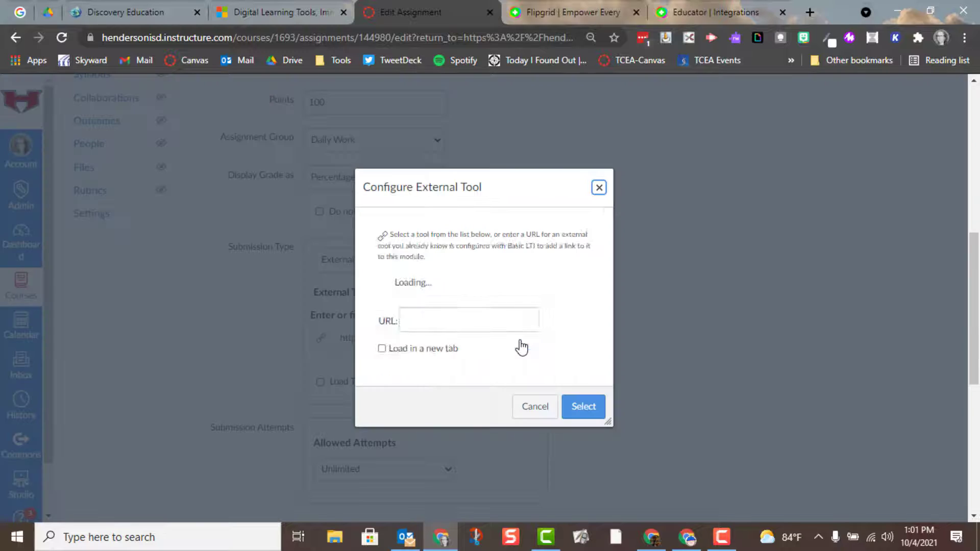
pyautogui.scroll(-5, 520, 347)
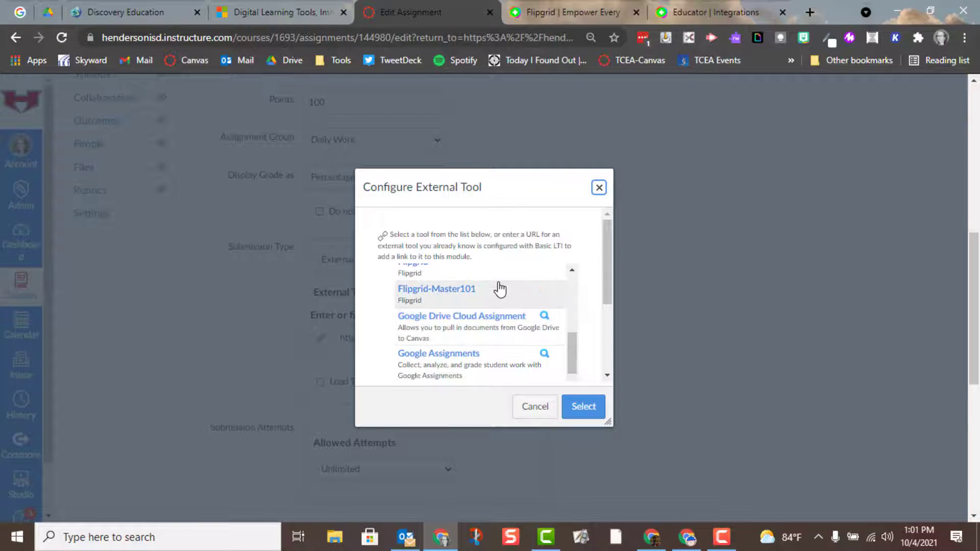
pyautogui.click(491, 301)
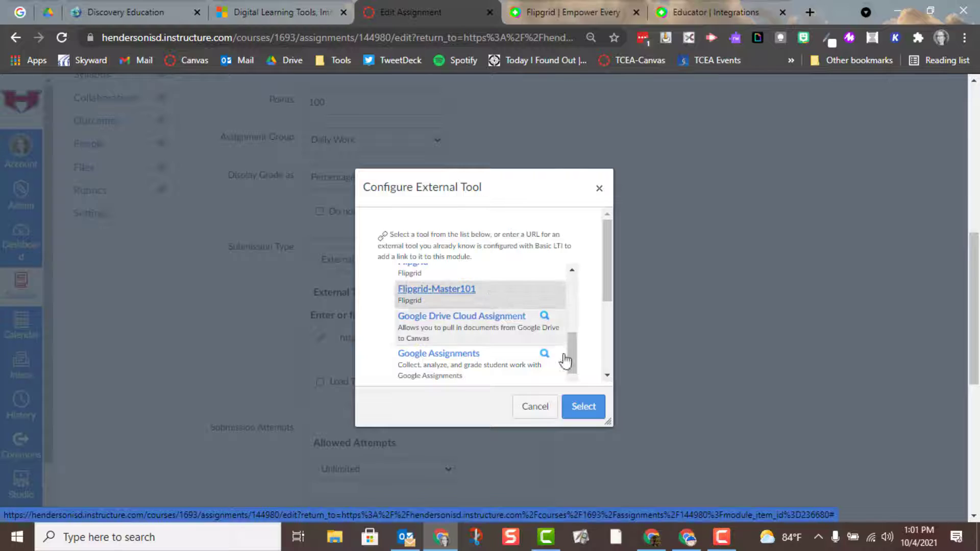
pyautogui.click(583, 406)
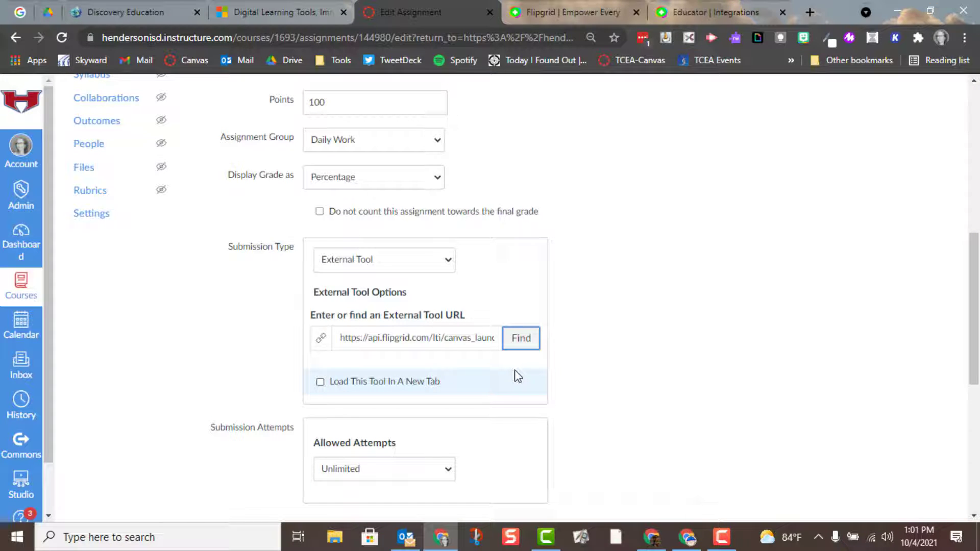
# Review the submission attempts, SIS sync and assign settings, and save the Devices at home assignment.
pyautogui.scroll(-2, 515, 370)
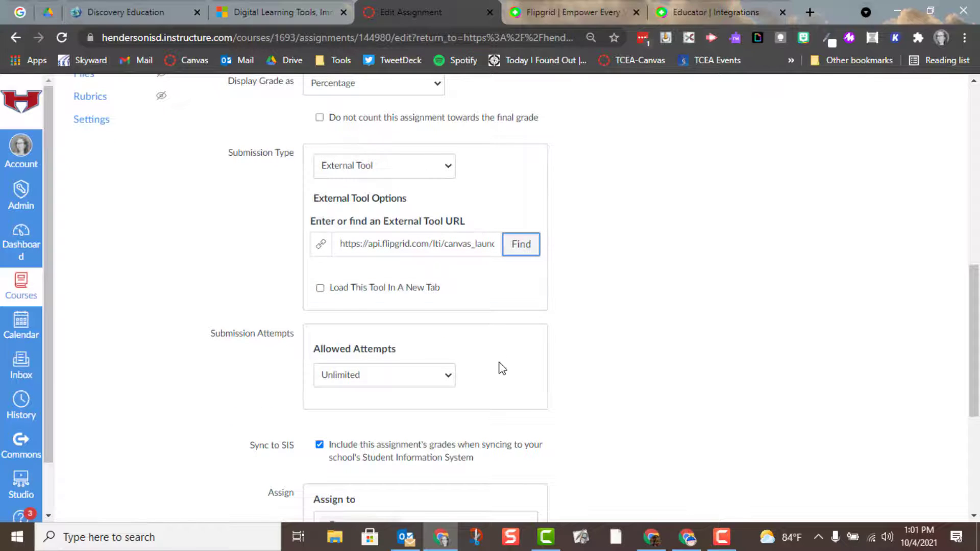
pyautogui.scroll(-5, 502, 368)
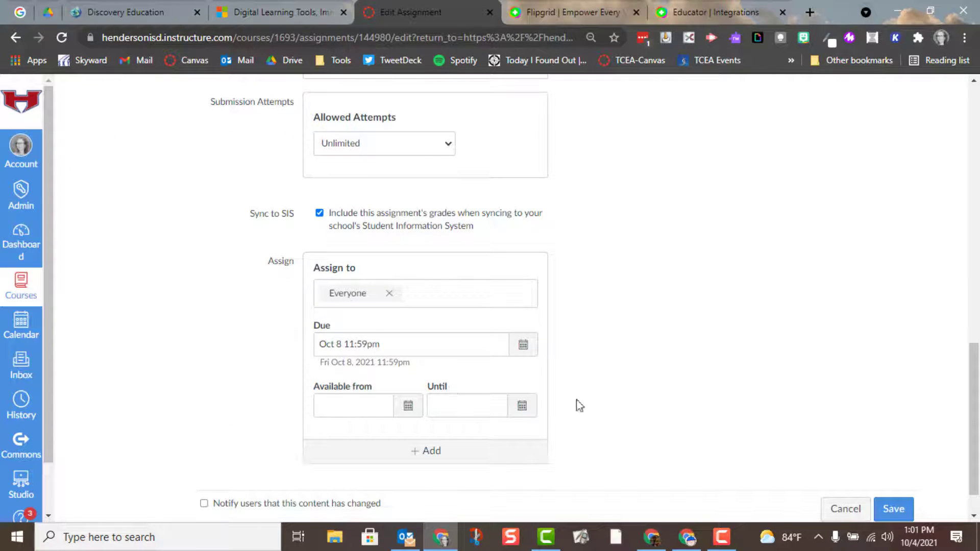
pyautogui.click(888, 509)
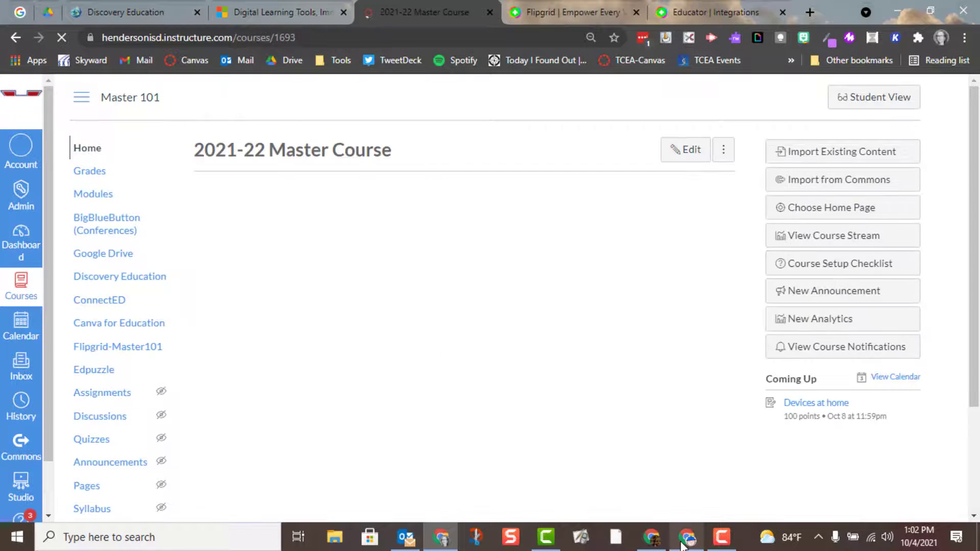
# Switch to the student's Chrome window, open Flipgrid-Master101 from the 2021-22 Master Course and look over the group's topics.
pyautogui.click(687, 538)
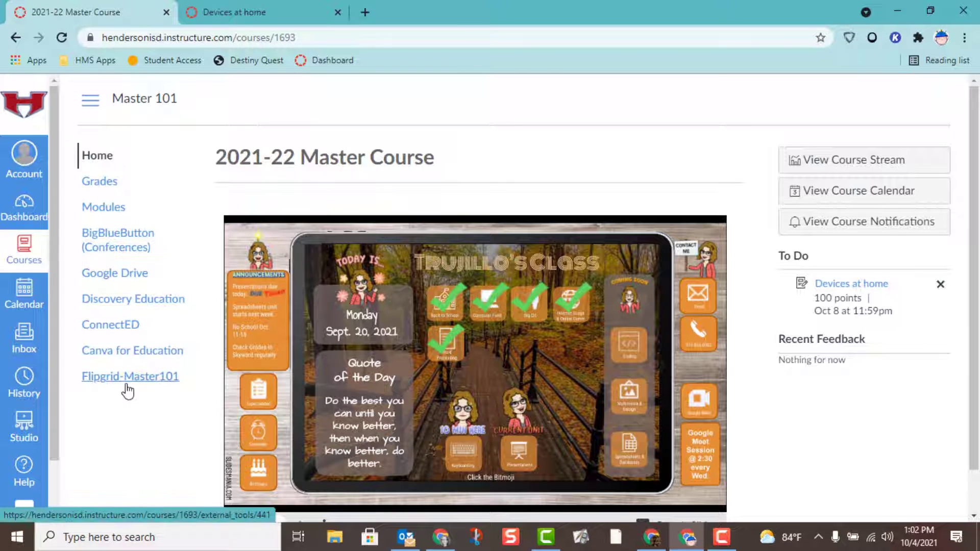
pyautogui.click(127, 387)
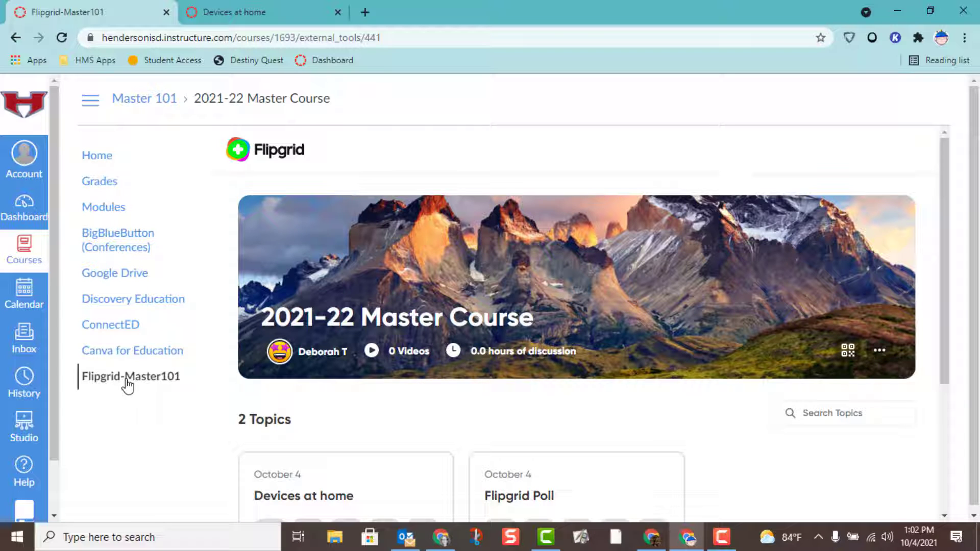
pyautogui.scroll(-4, 403, 401)
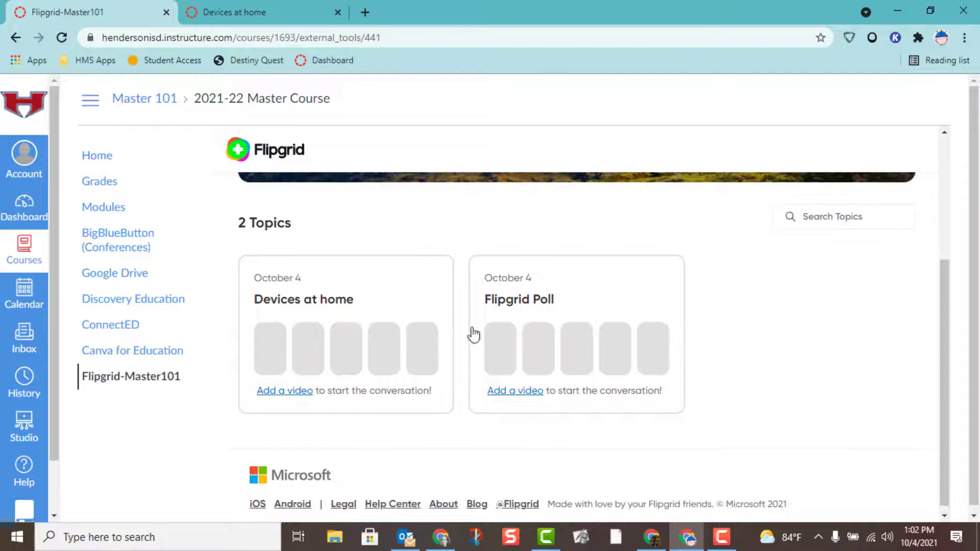
pyautogui.scroll(3, 510, 412)
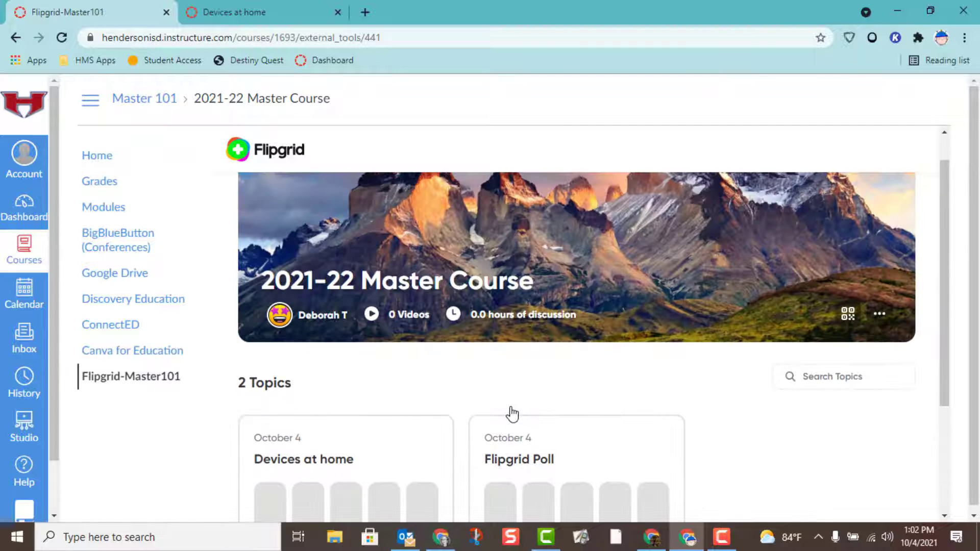
pyautogui.scroll(1, 511, 413)
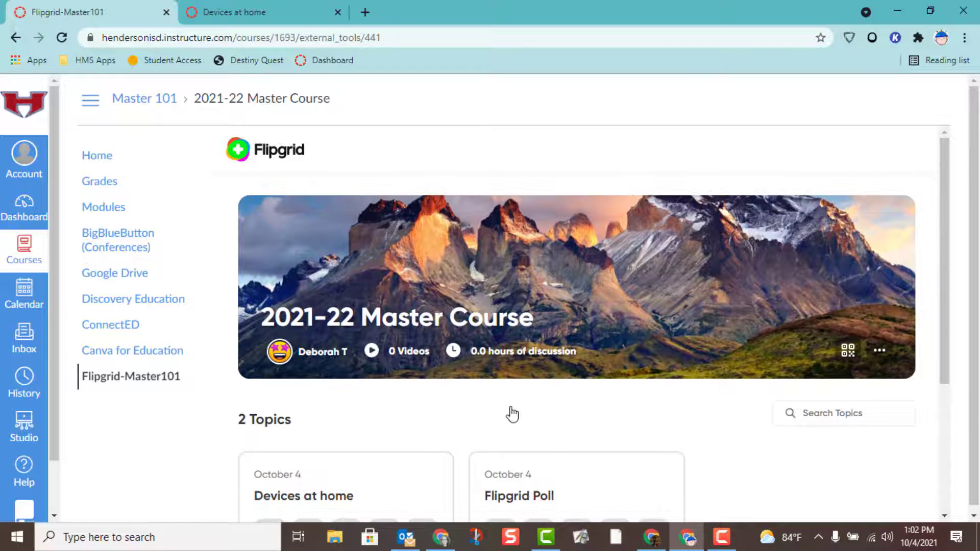
# Open the Devices at home assignment from the student's course modules and look over its embedded Flipgrid topic.
pyautogui.click(115, 215)
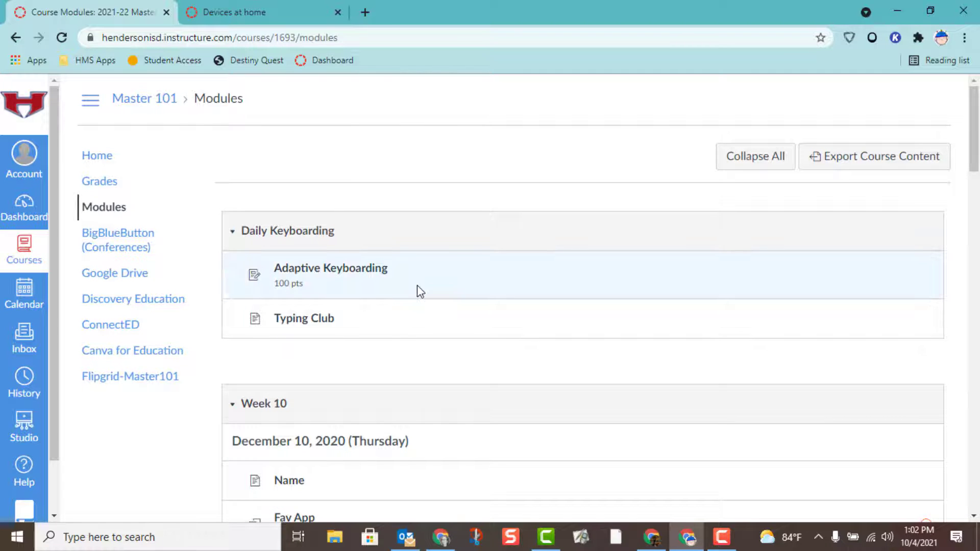
pyautogui.scroll(-5, 418, 289)
pyautogui.scroll(-4, 418, 286)
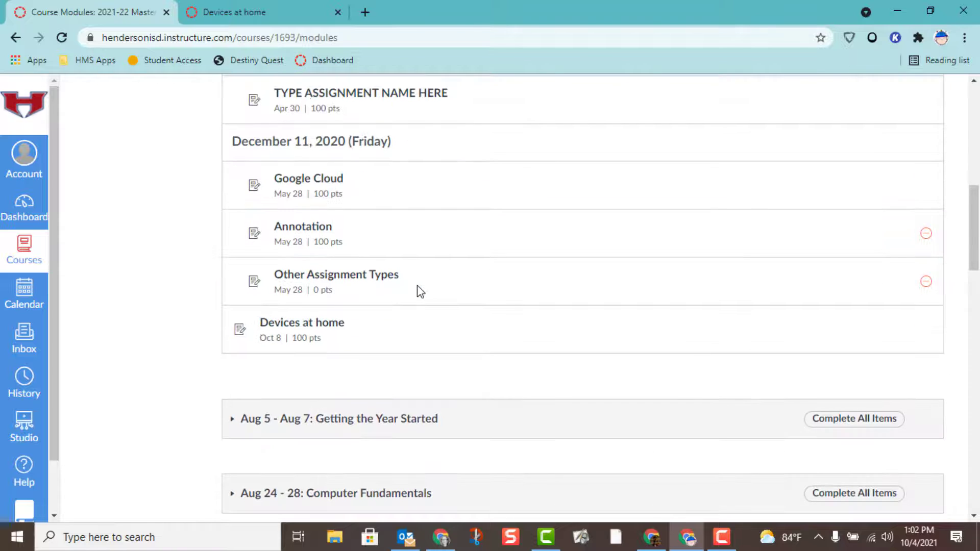
pyautogui.click(318, 326)
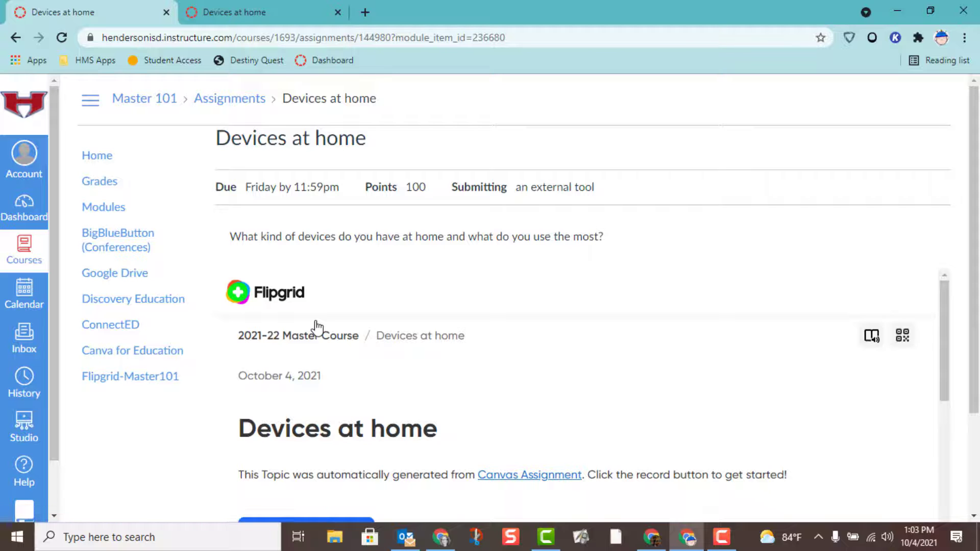
pyautogui.scroll(-3, 483, 362)
pyautogui.scroll(3, 483, 363)
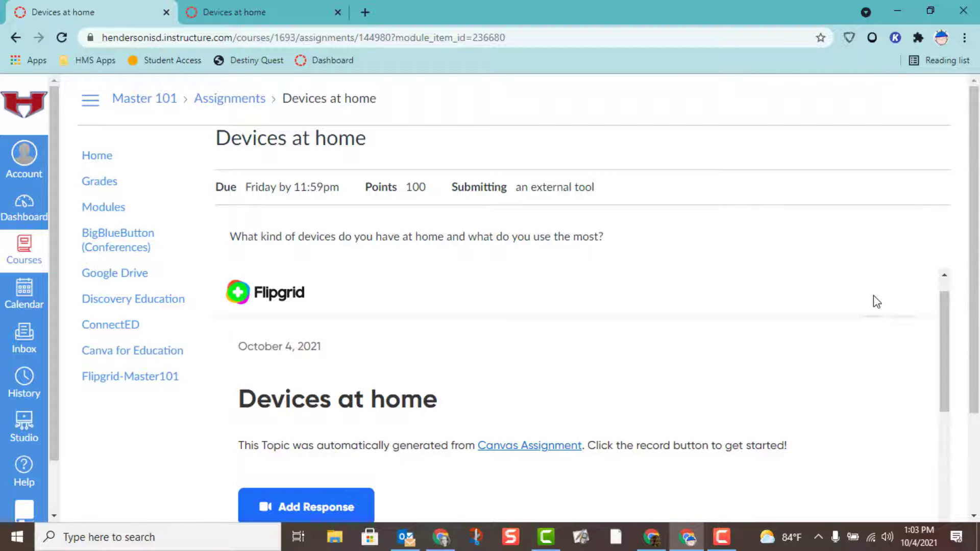
pyautogui.scroll(-2, 876, 291)
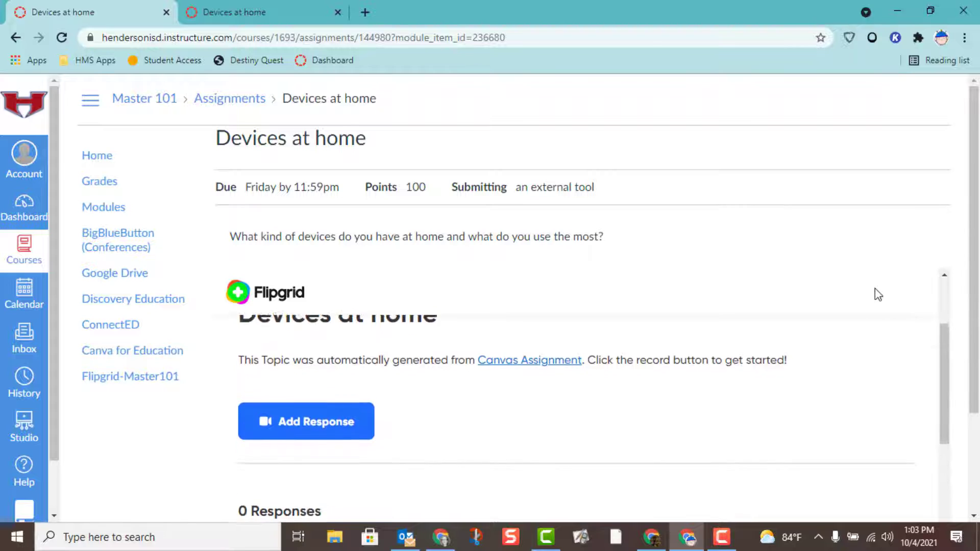
# Start a video response to the Devices at home topic, allow microphone and camera access, and show the recording options.
pyautogui.click(334, 411)
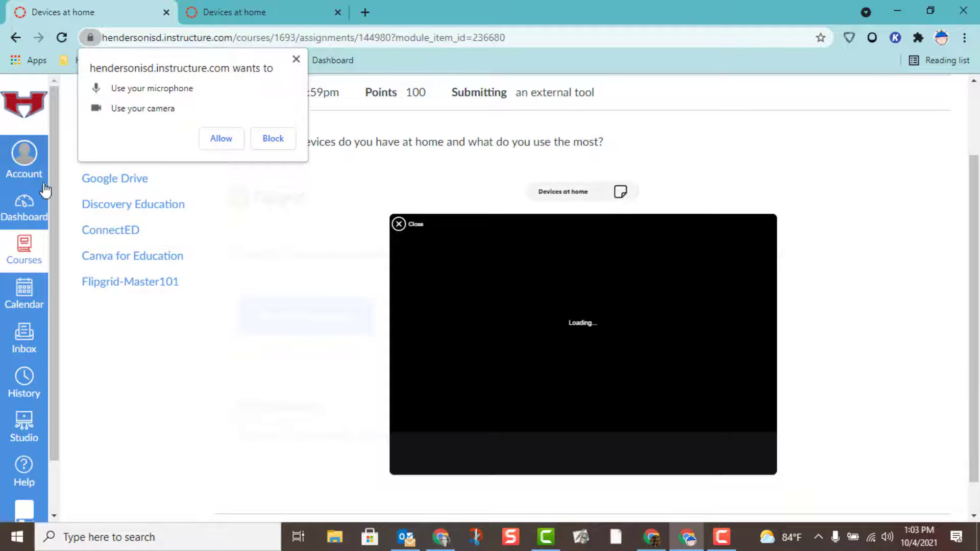
pyautogui.click(217, 135)
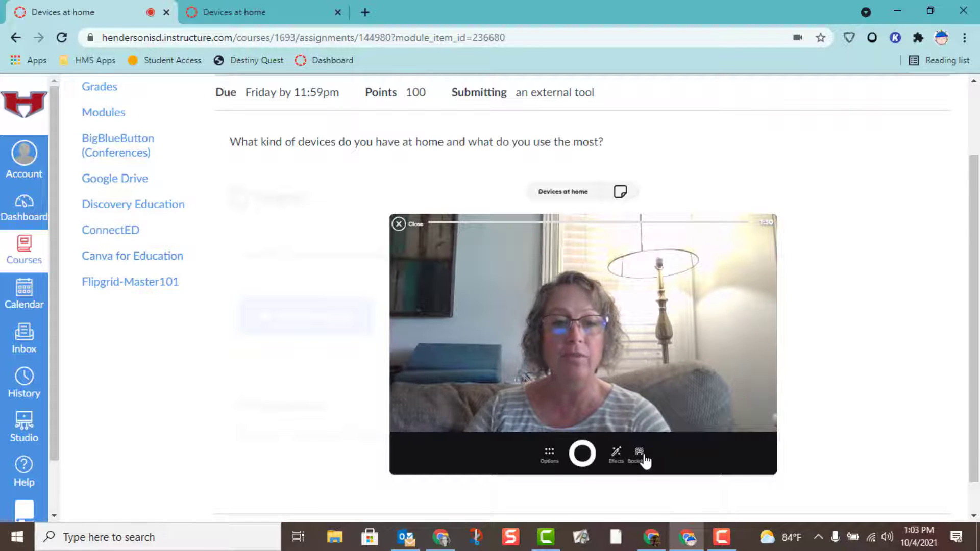
pyautogui.click(547, 454)
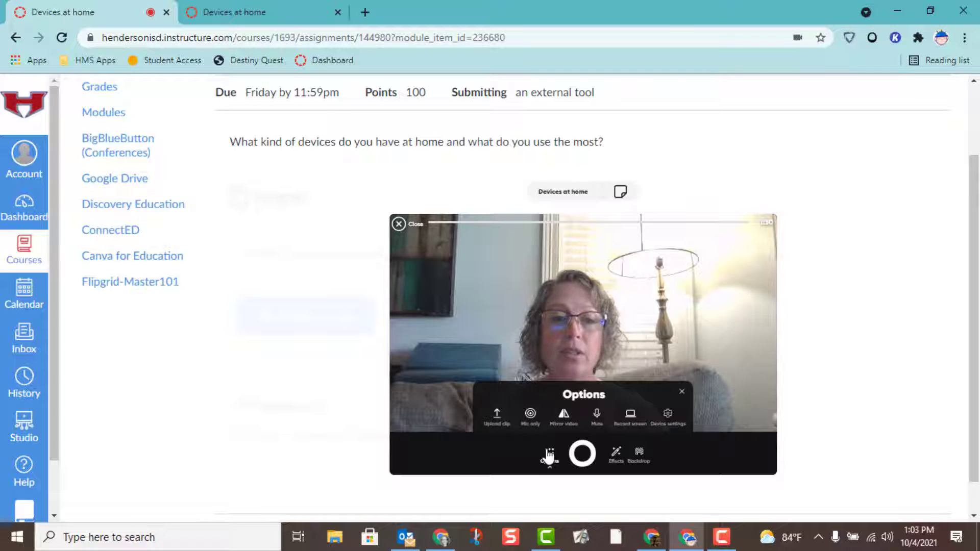
# Record a response clip of about 8 seconds and continue through the edit screen to the submission form.
pyautogui.click(583, 453)
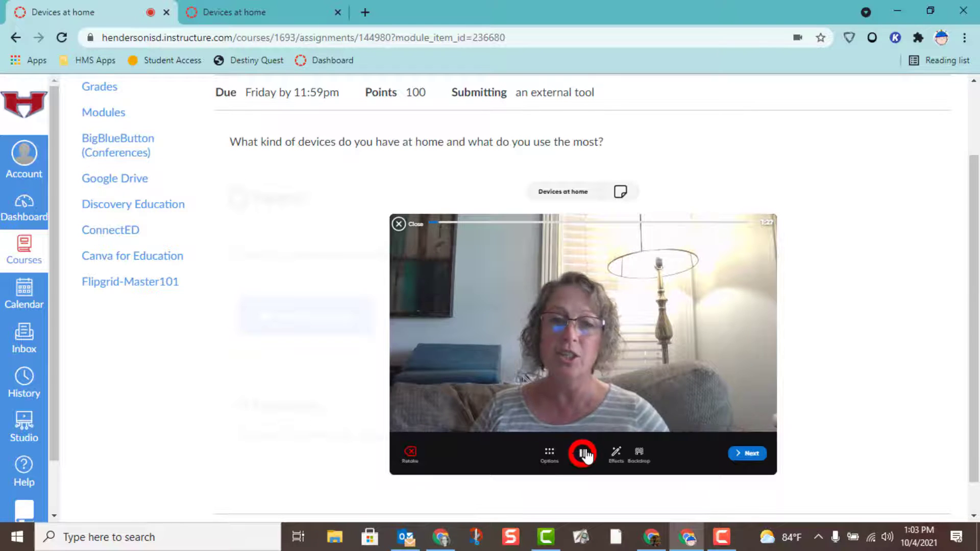
pyautogui.click(756, 458)
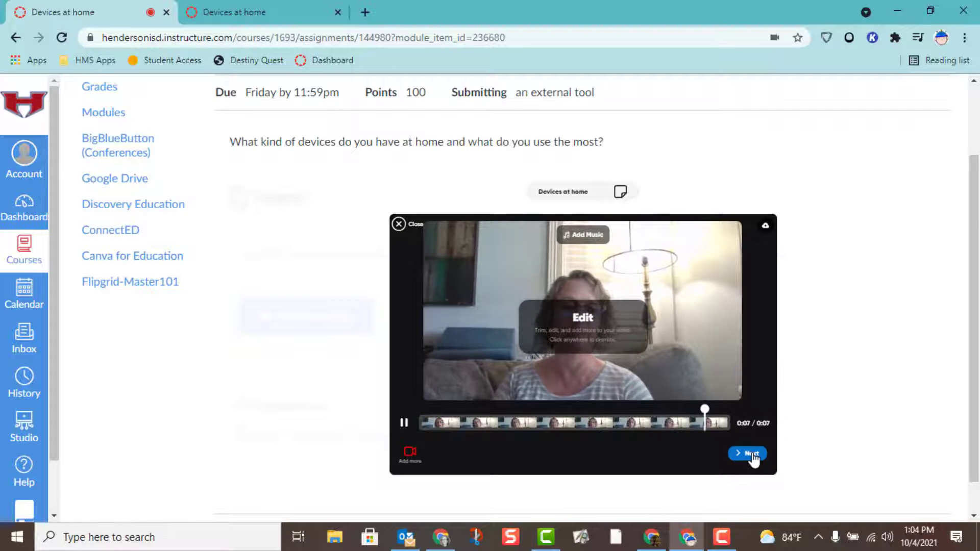
pyautogui.click(751, 453)
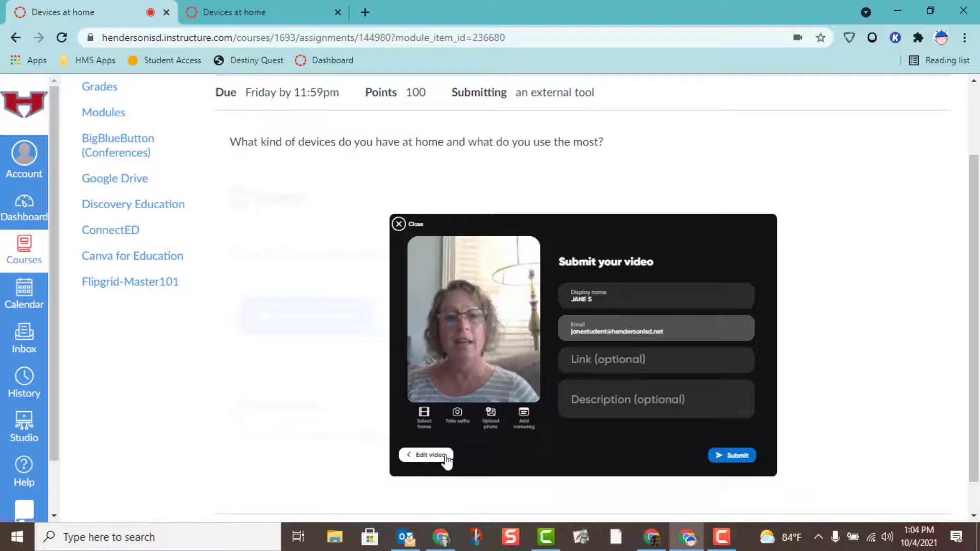
# Return to editing the video, record an additional clip of about 12 seconds and go back to the clip timeline.
pyautogui.click(424, 455)
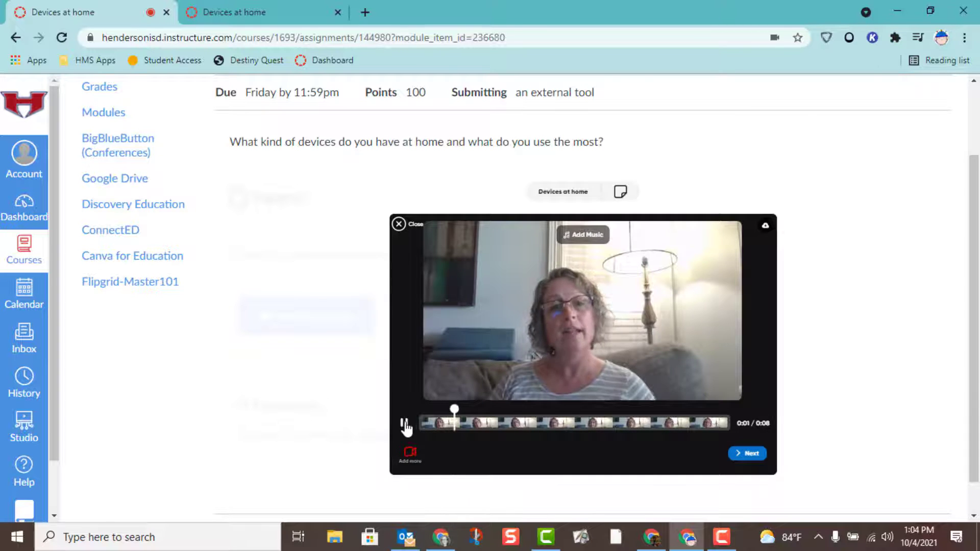
pyautogui.click(411, 459)
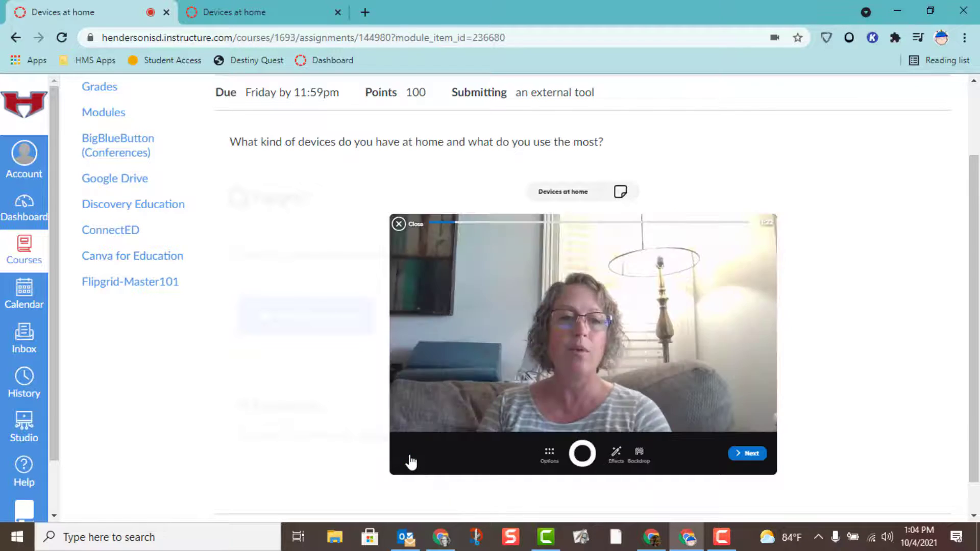
pyautogui.click(584, 454)
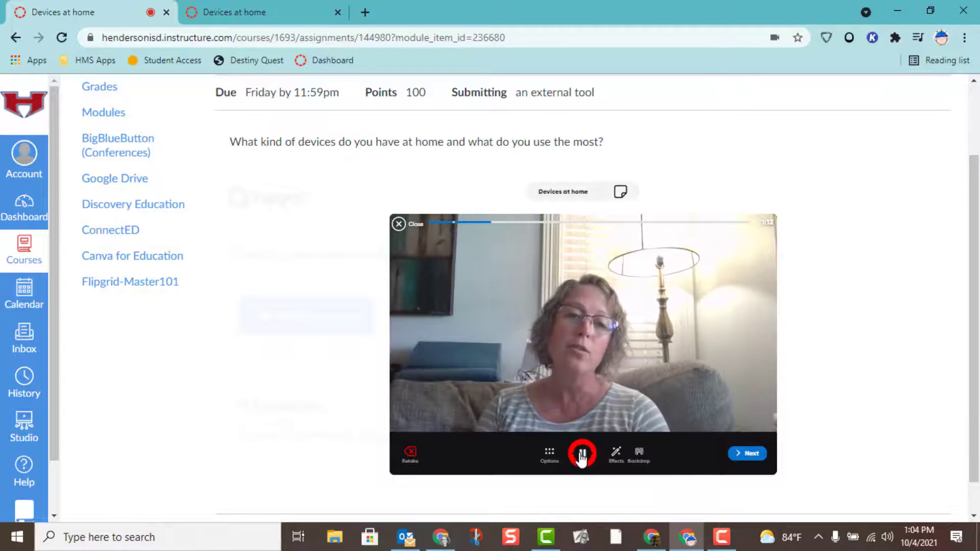
pyautogui.click(740, 456)
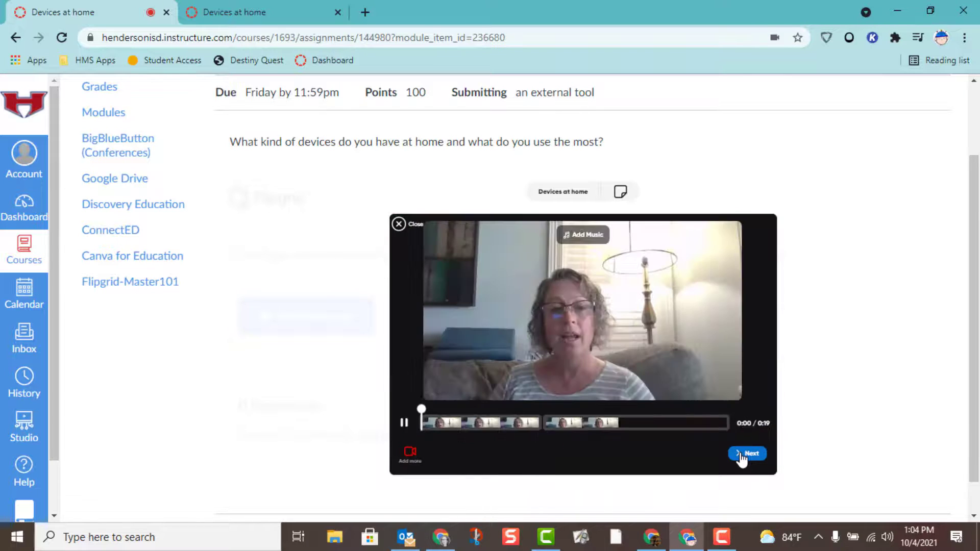
# Delete the first clip from the video response and submit the remaining video to the topic.
pyautogui.click(521, 430)
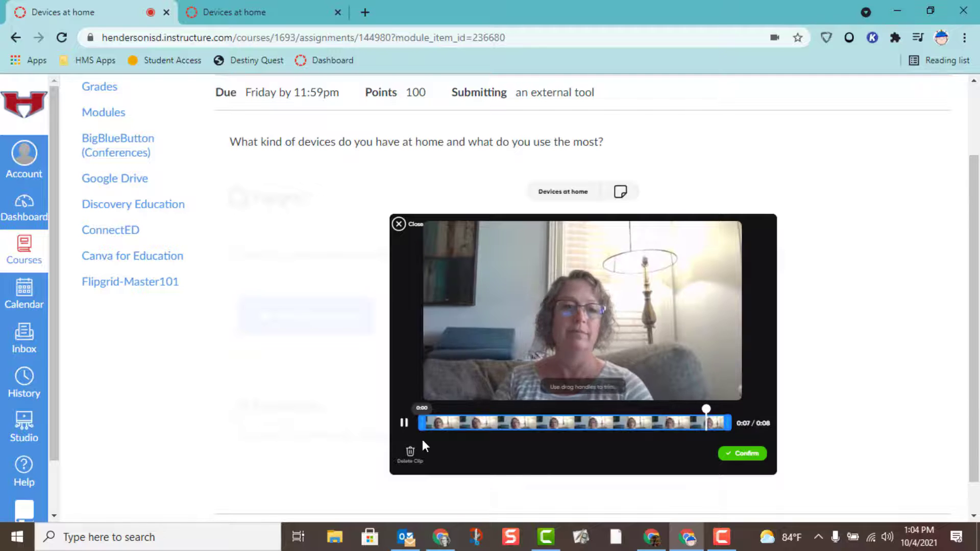
pyautogui.click(411, 456)
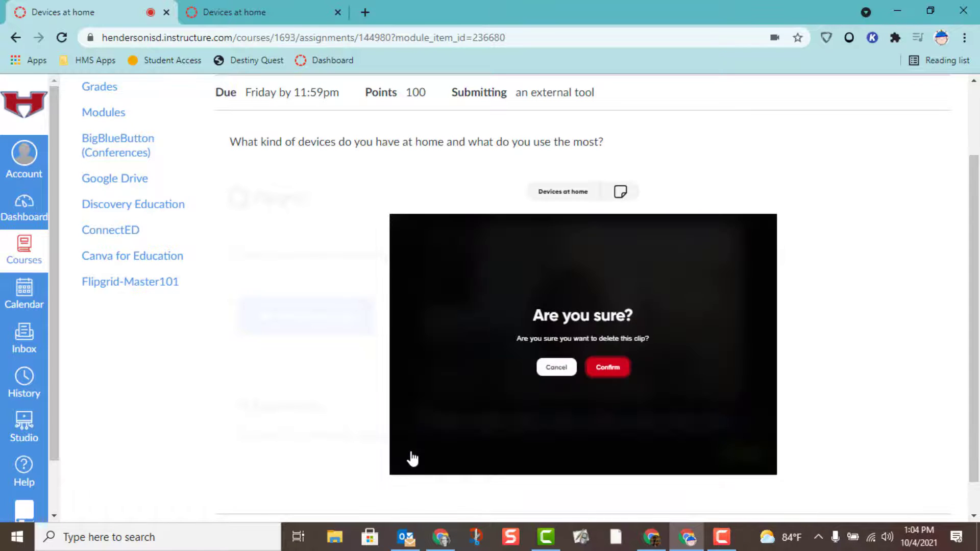
pyautogui.click(606, 369)
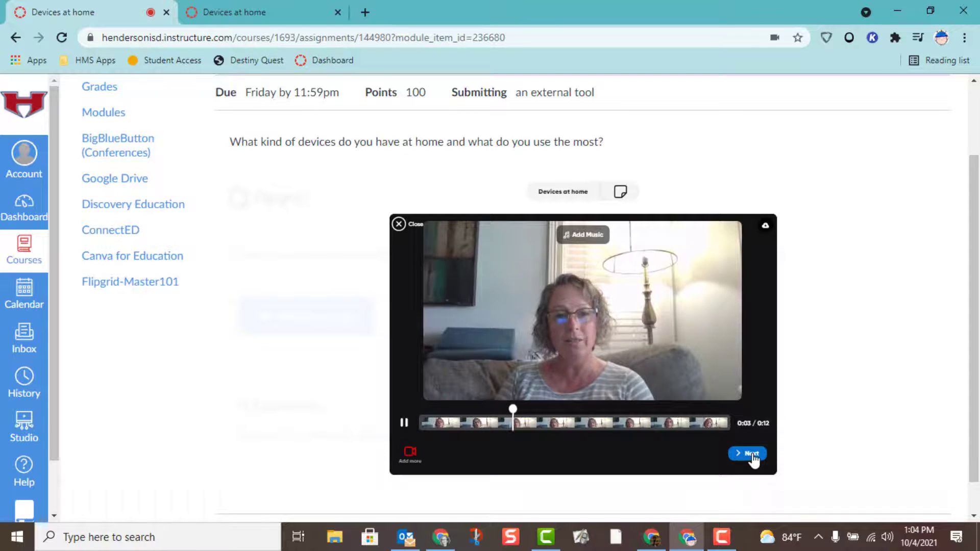
pyautogui.click(752, 455)
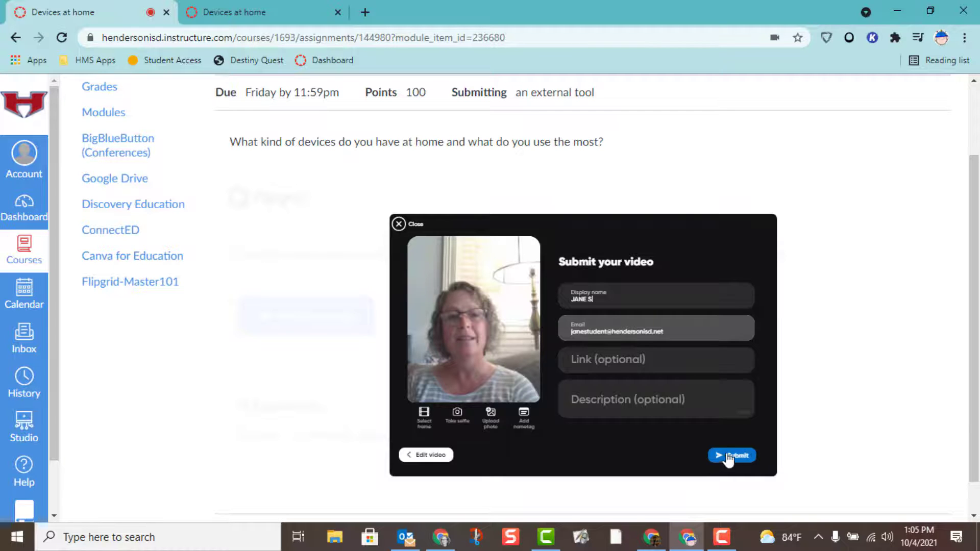
pyautogui.click(729, 456)
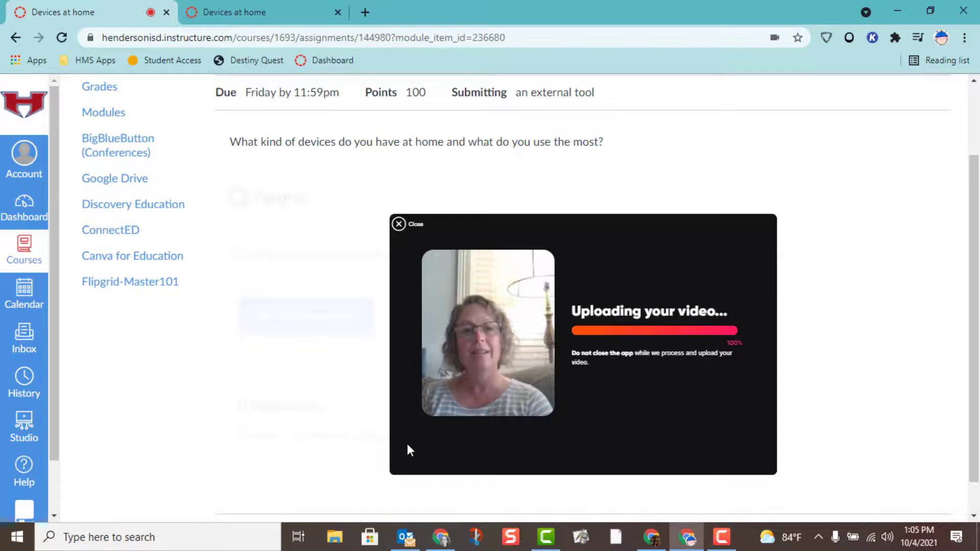
# Switch to the teacher's browser window and open the Devices at home assignment from the Master 101 course modules.
pyautogui.click(442, 538)
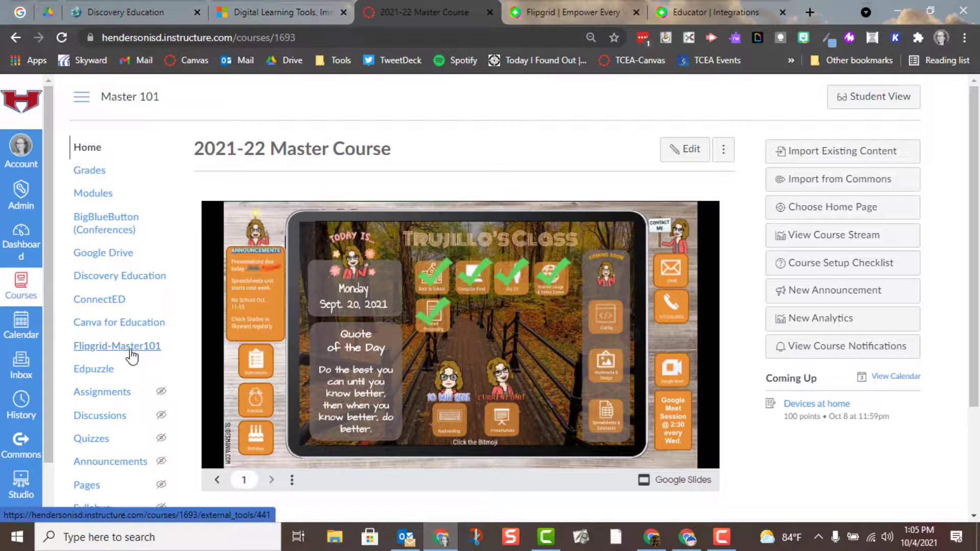
pyautogui.click(105, 200)
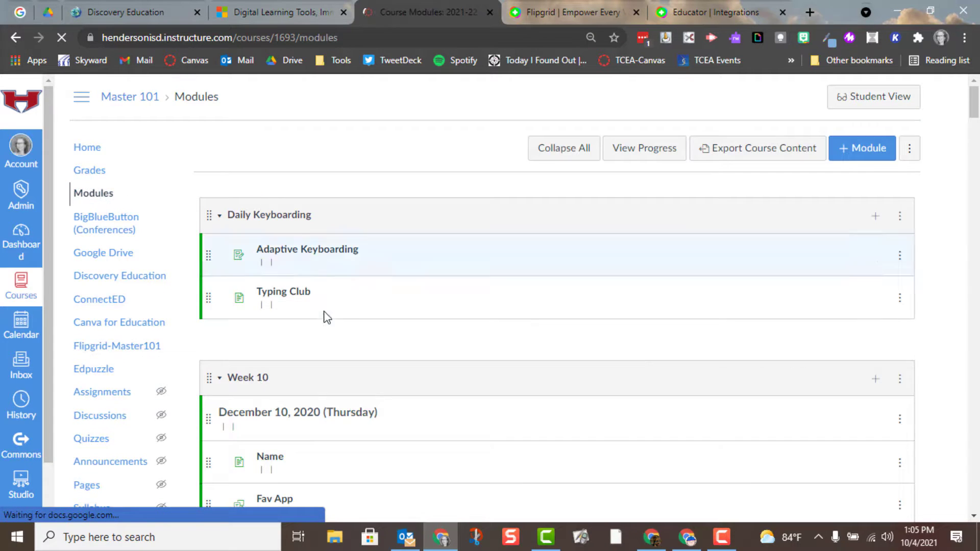
pyautogui.scroll(-5, 324, 317)
pyautogui.scroll(-6, 327, 317)
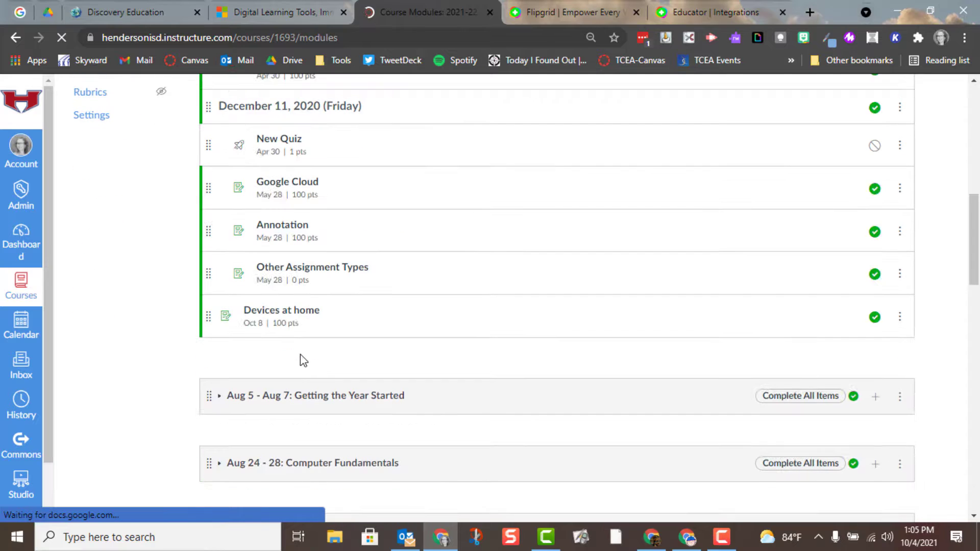
pyautogui.click(298, 314)
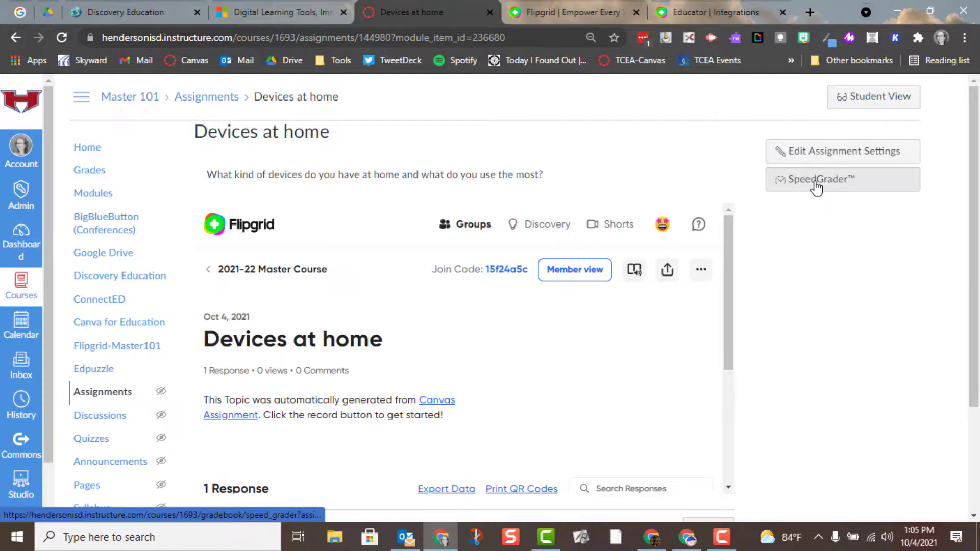
# Open the Devices at home assignment in SpeedGrader and move back and forth between the students' submissions.
pyautogui.click(815, 186)
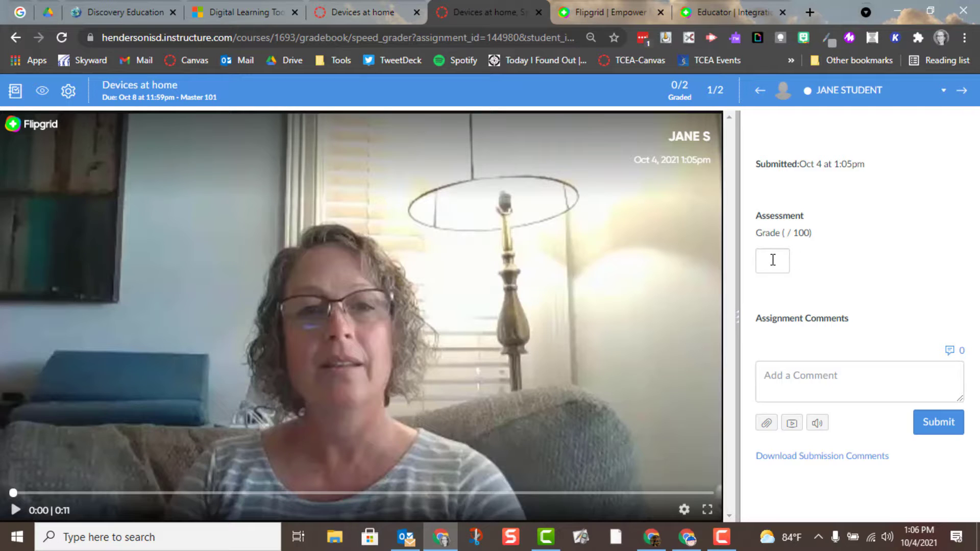
pyautogui.click(962, 92)
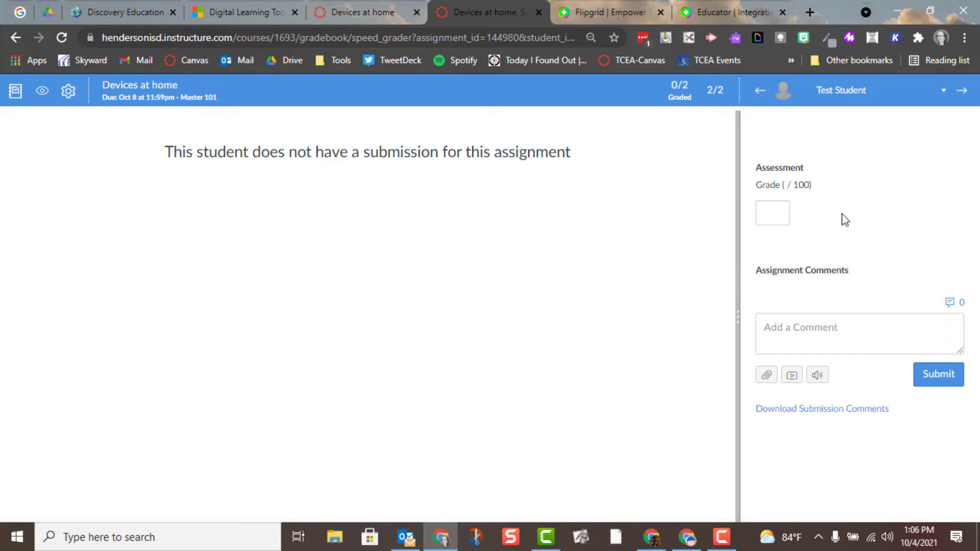
pyautogui.click(758, 91)
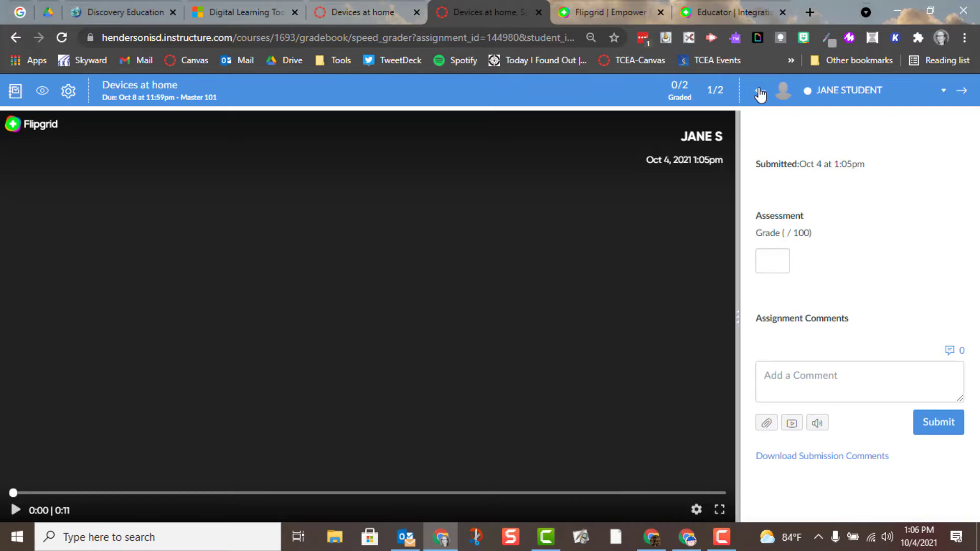
pyautogui.click(758, 92)
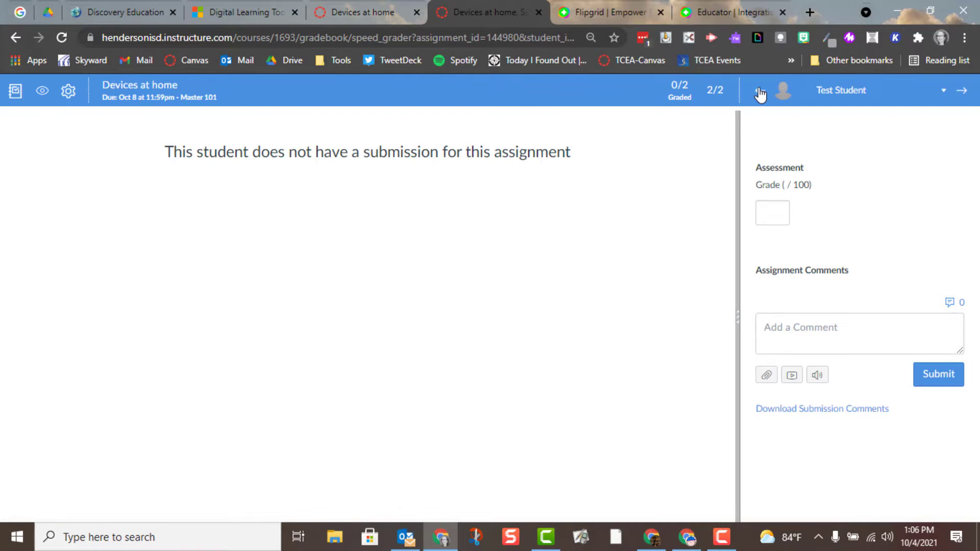